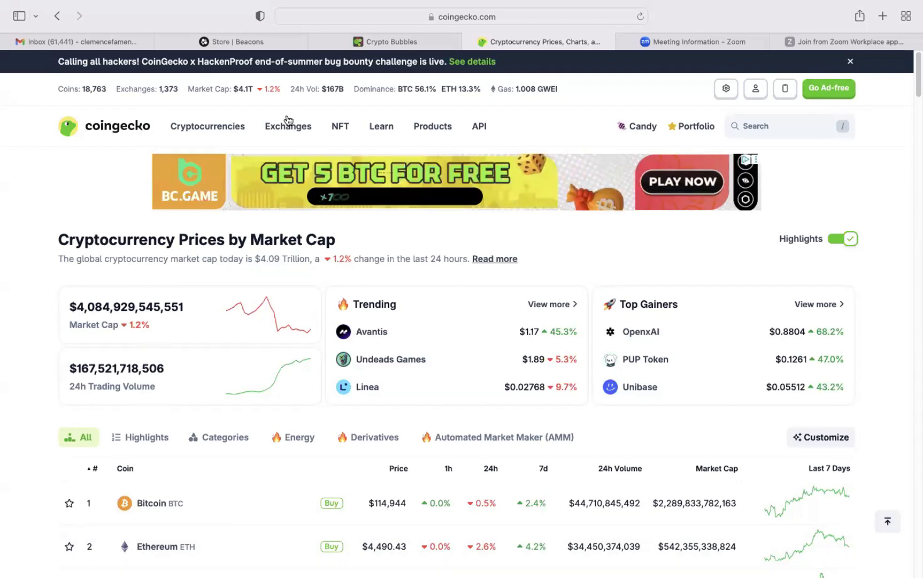
# Reload the CoinGecko home page and open the default portfolio page.
pyautogui.moveTo(433, 126)
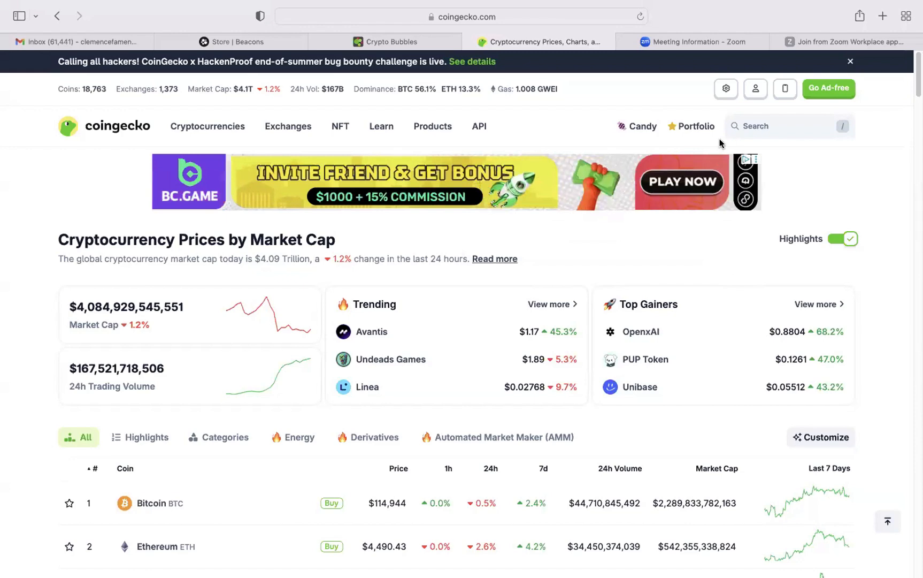
pyautogui.click(107, 135)
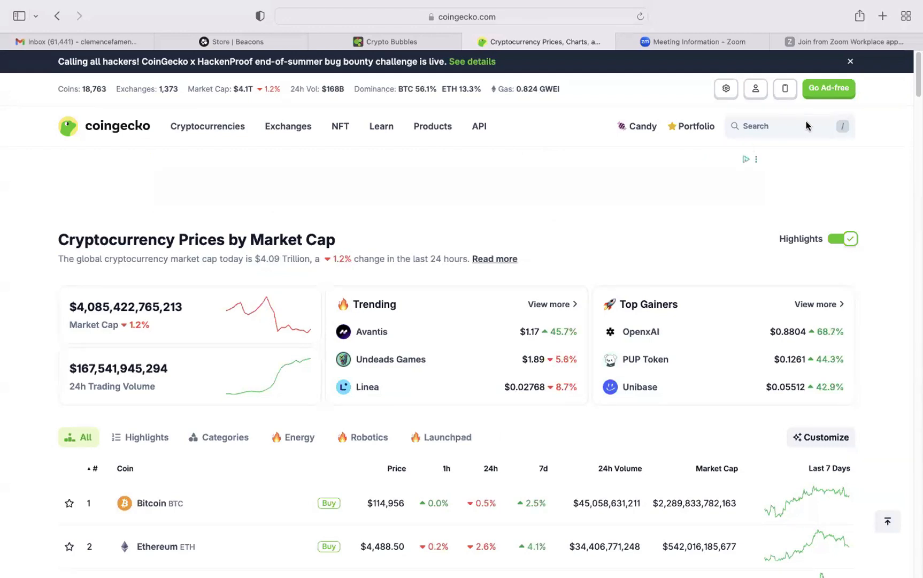
pyautogui.moveTo(691, 130)
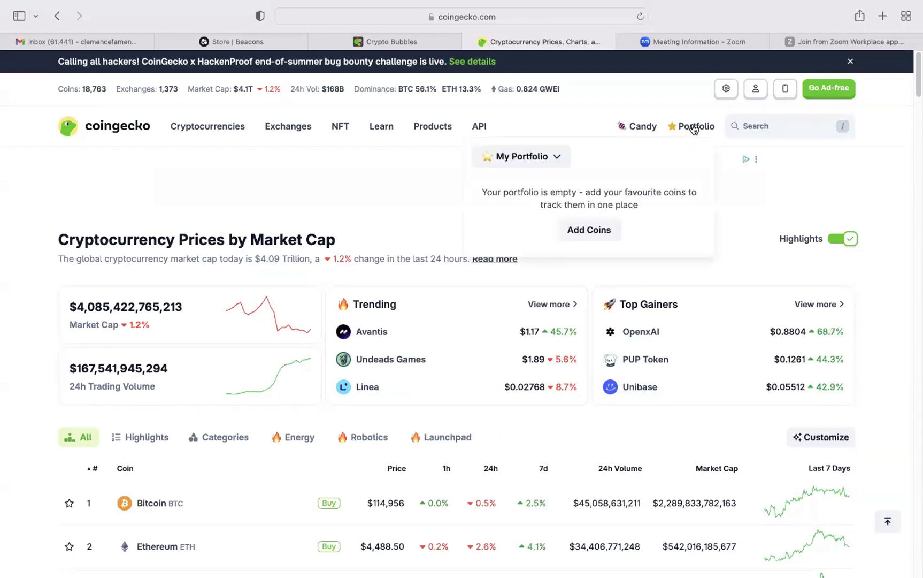
pyautogui.click(694, 127)
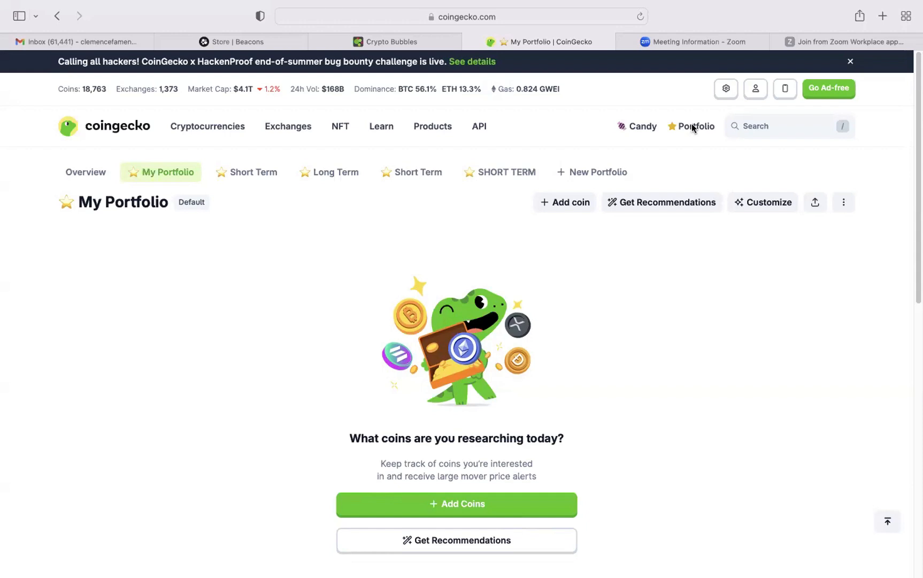
pyautogui.click(692, 127)
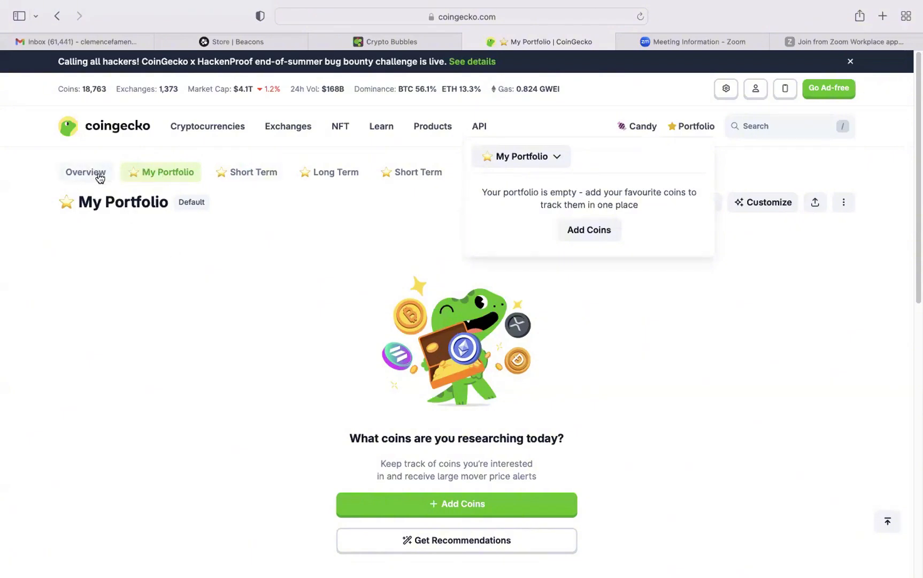
pyautogui.click(597, 288)
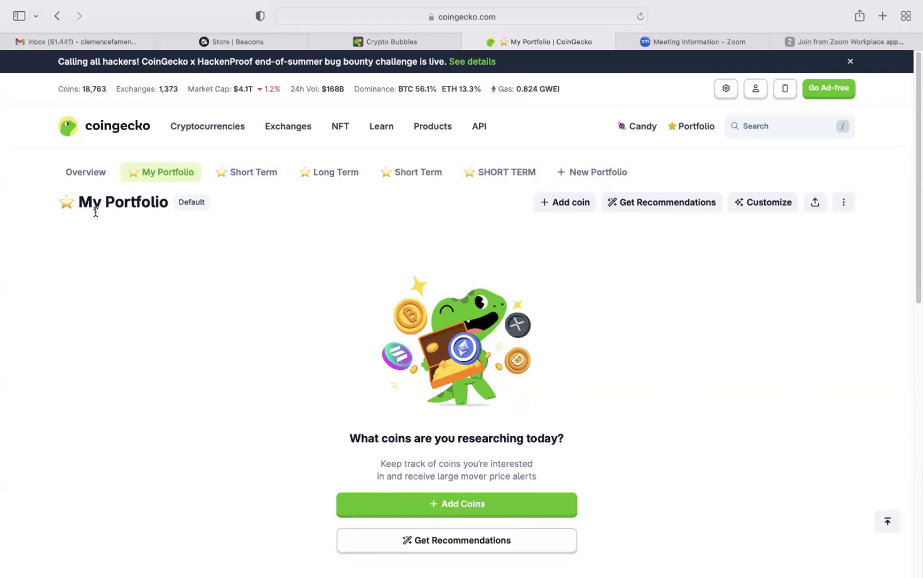
# Create a new portfolio named "Long Term" with the default star icon.
pyautogui.click(589, 176)
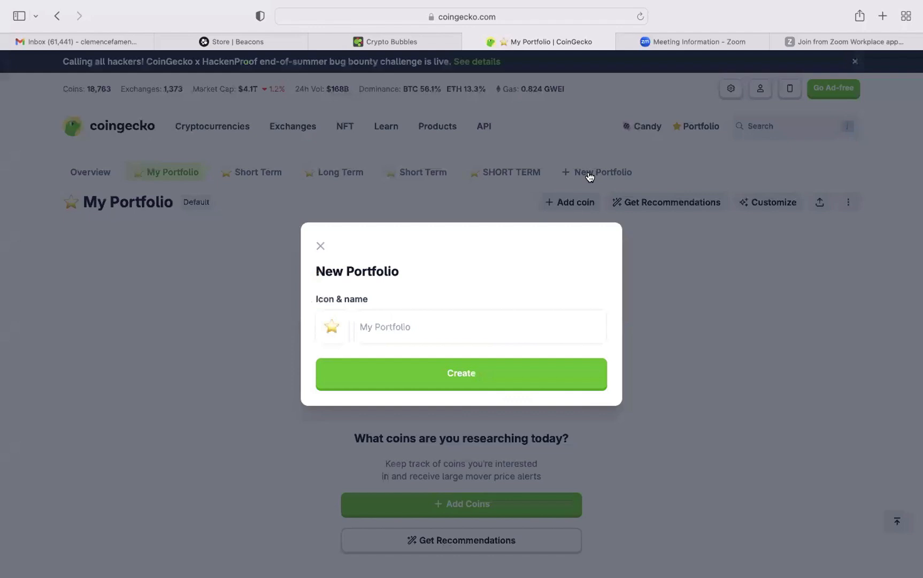
pyautogui.click(427, 327)
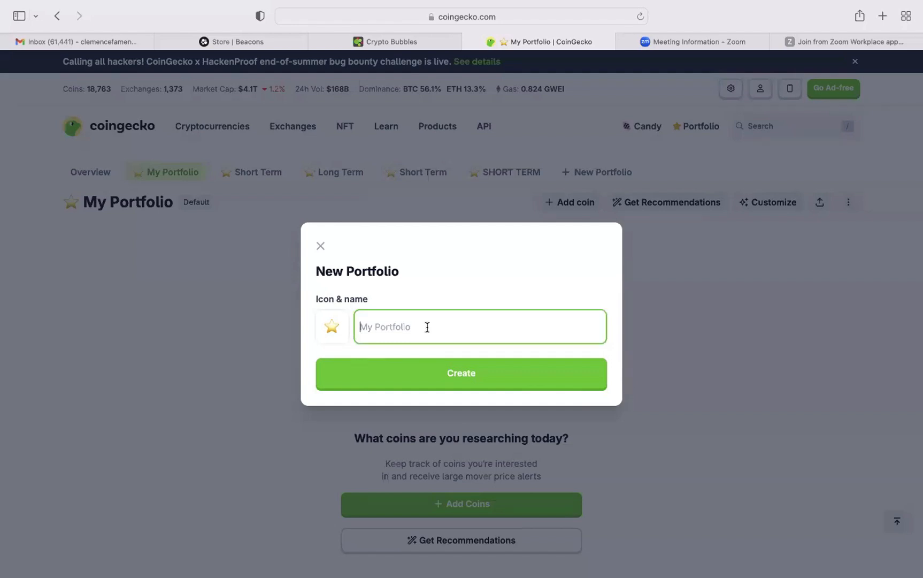
pyautogui.write('Long Term')
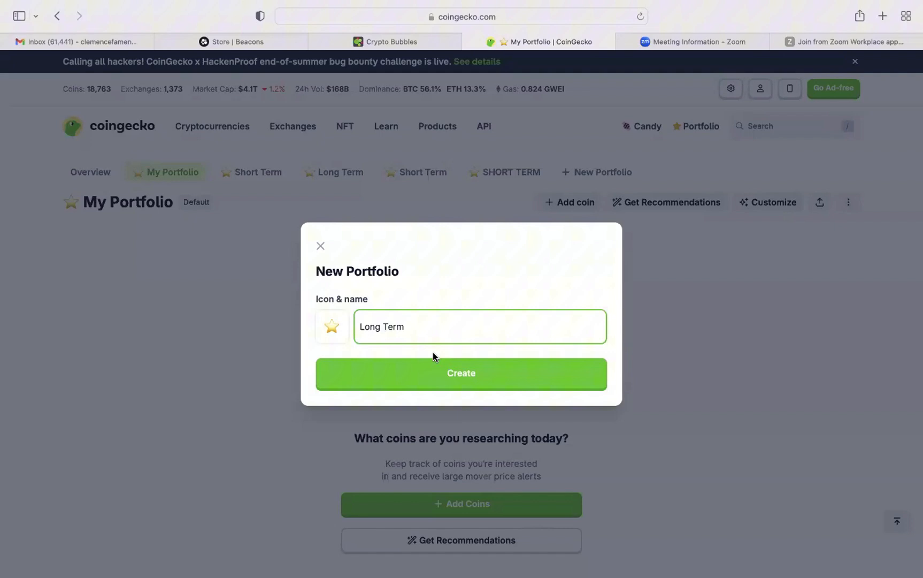
pyautogui.click(453, 374)
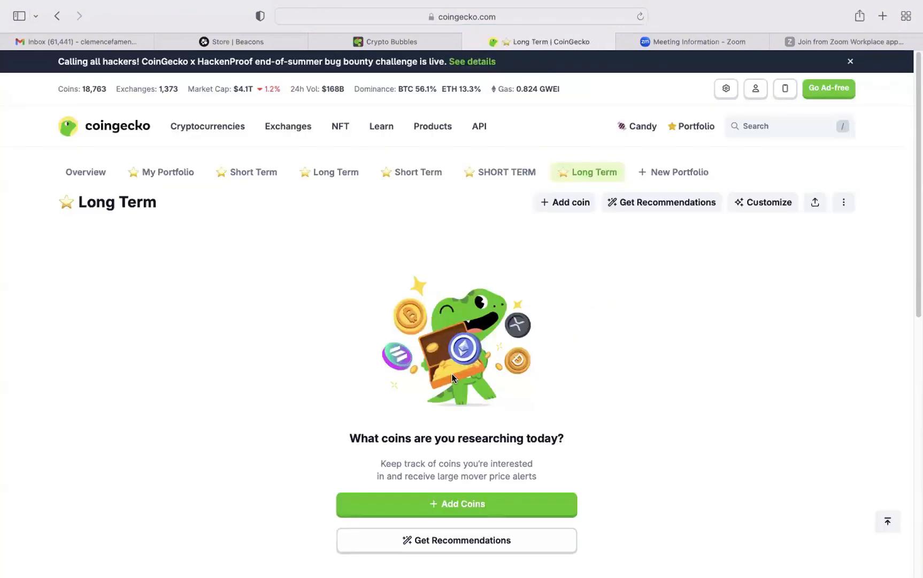
# Create another new portfolio named "Short Term" with the default star icon.
pyautogui.click(680, 173)
pyautogui.click(409, 326)
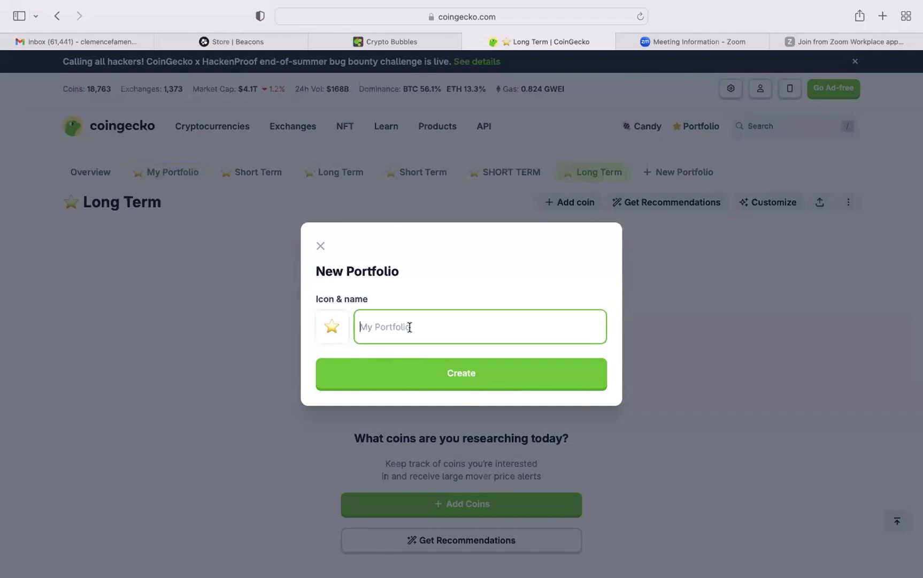
pyautogui.write('Short Term')
pyautogui.click(446, 374)
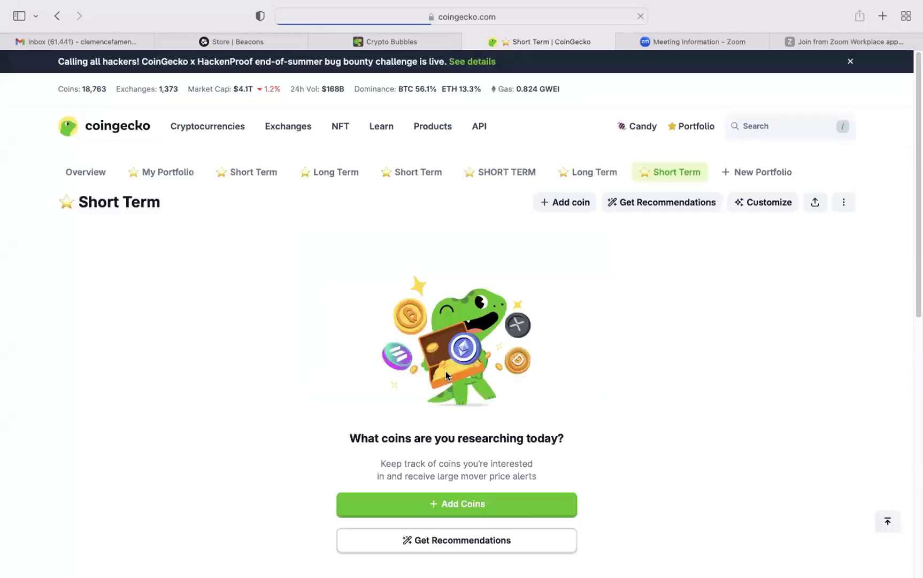
# View the newly created Long Term portfolio and return to the newly created Short Term one.
pyautogui.click(673, 171)
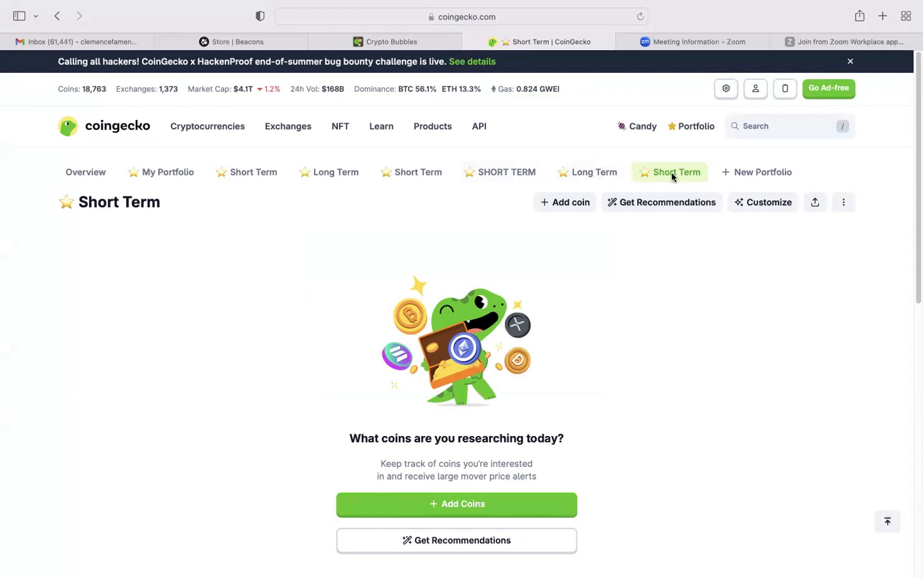
pyautogui.click(594, 172)
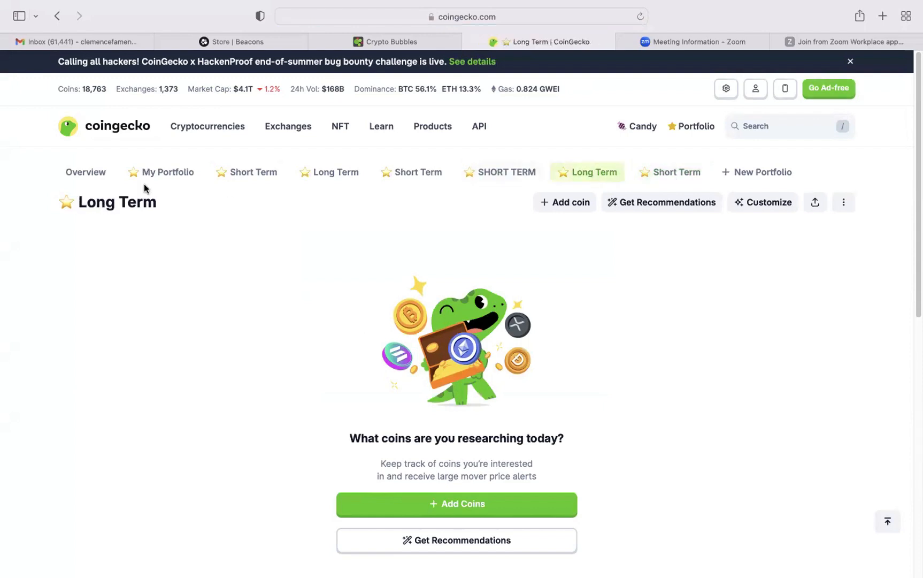
pyautogui.click(674, 172)
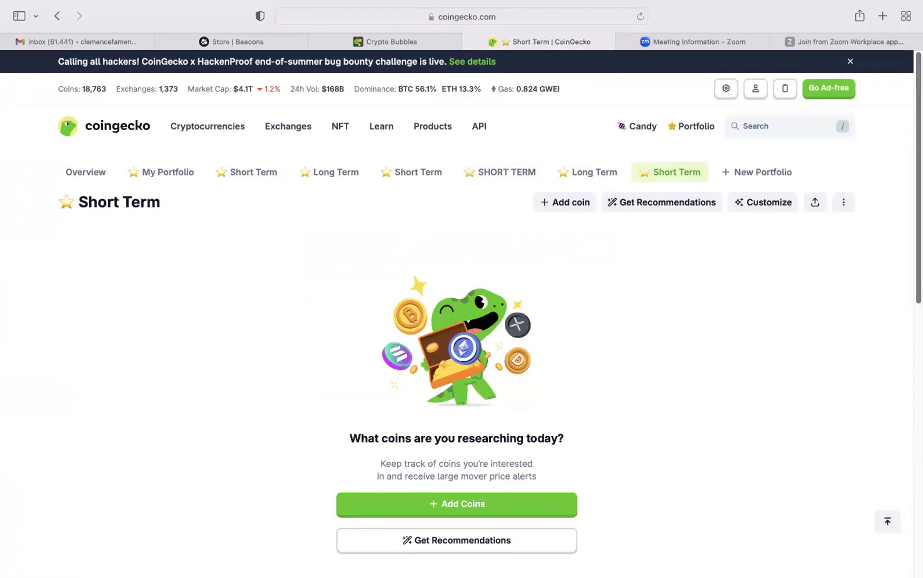
# Search for BONK and add the Bonk coin to the open Short Term portfolio.
pyautogui.scroll(-2, 882, 131)
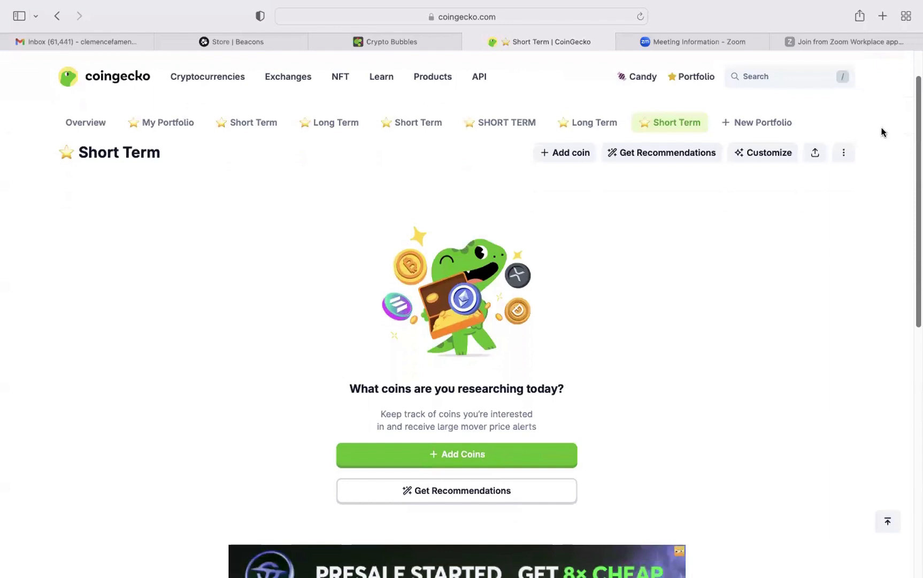
pyautogui.click(483, 463)
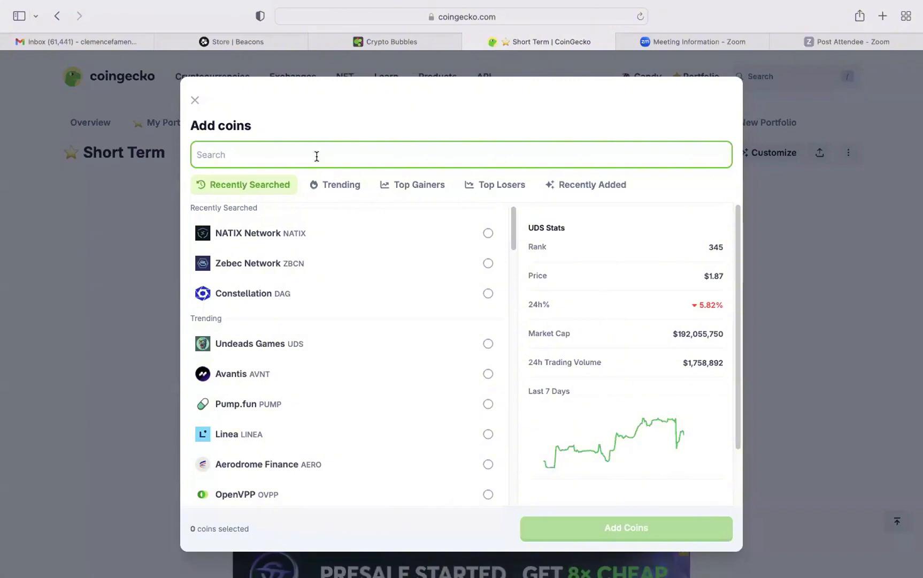
pyautogui.write('BONK')
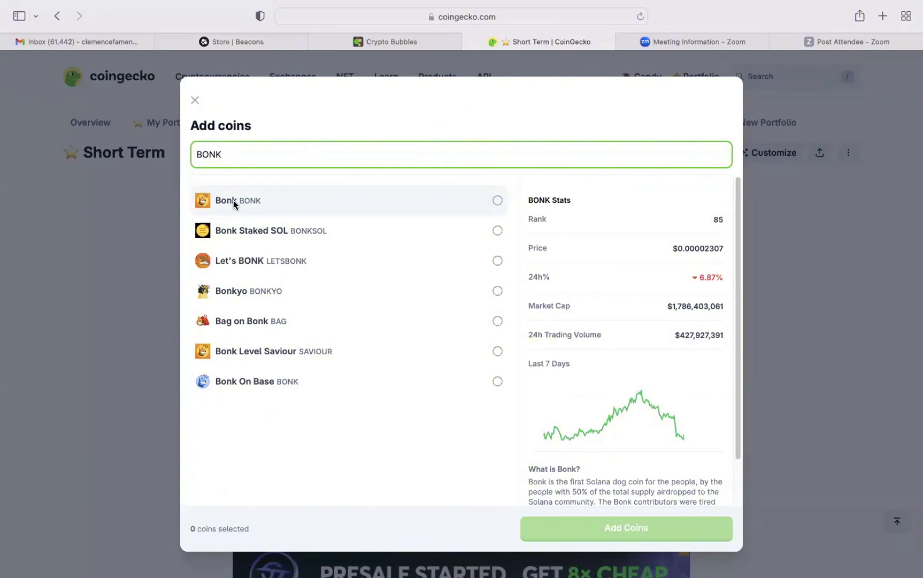
pyautogui.click(497, 200)
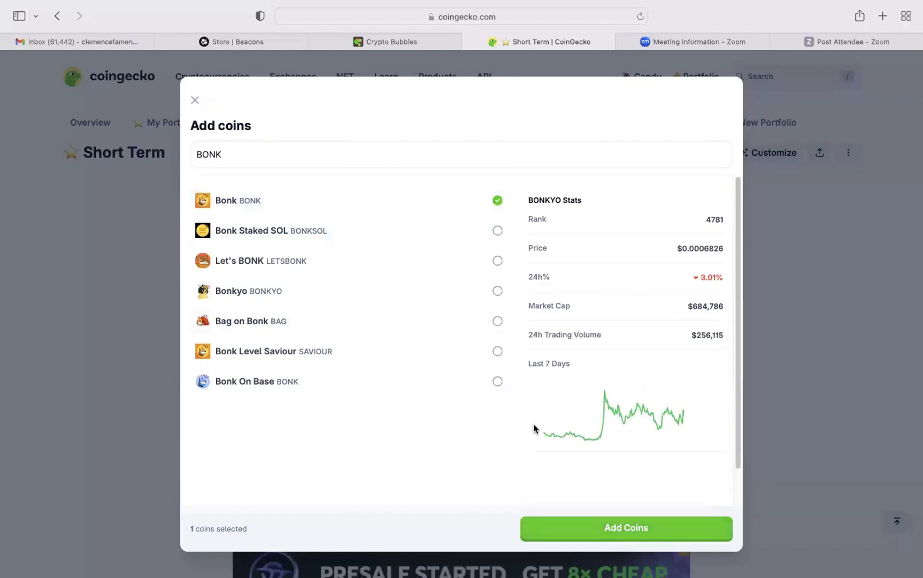
pyautogui.click(619, 533)
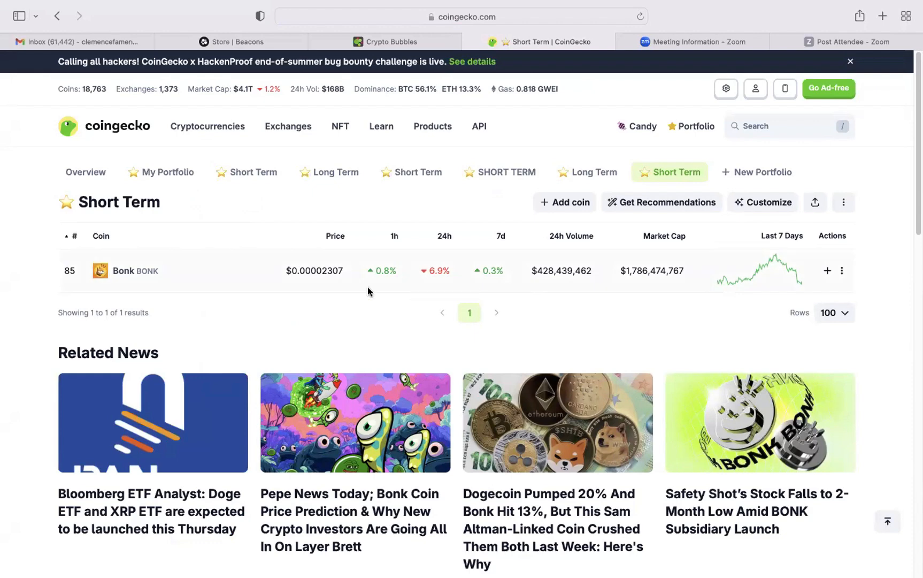
pyautogui.click(780, 122)
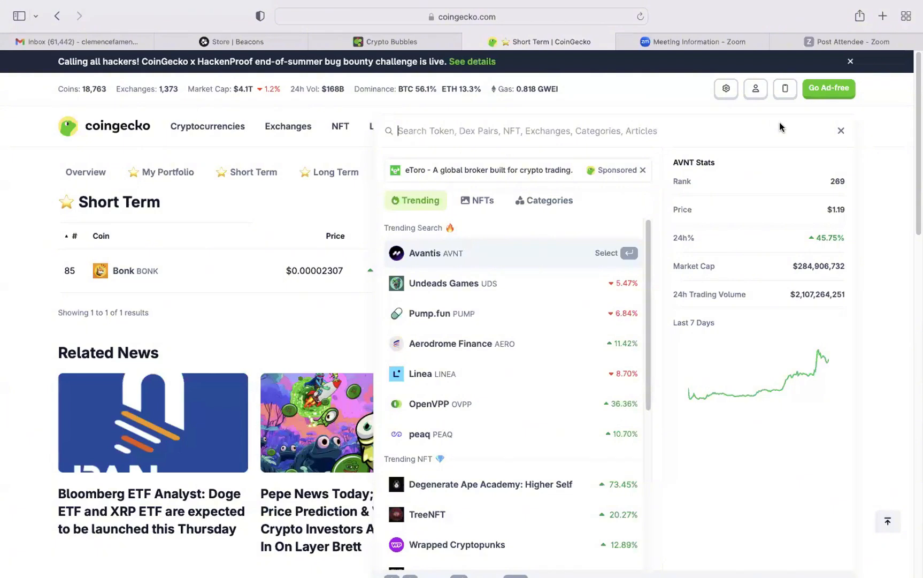
pyautogui.write('ON')
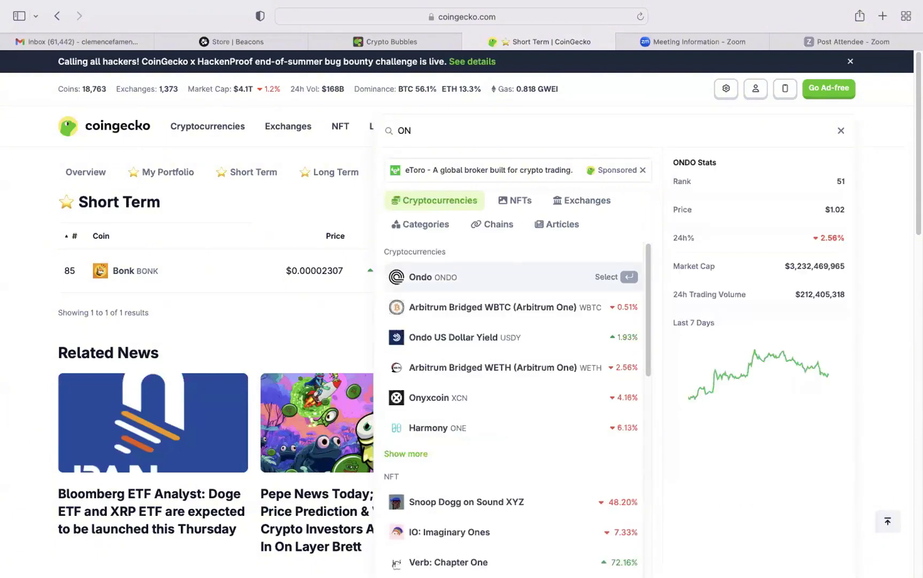
pyautogui.click(873, 152)
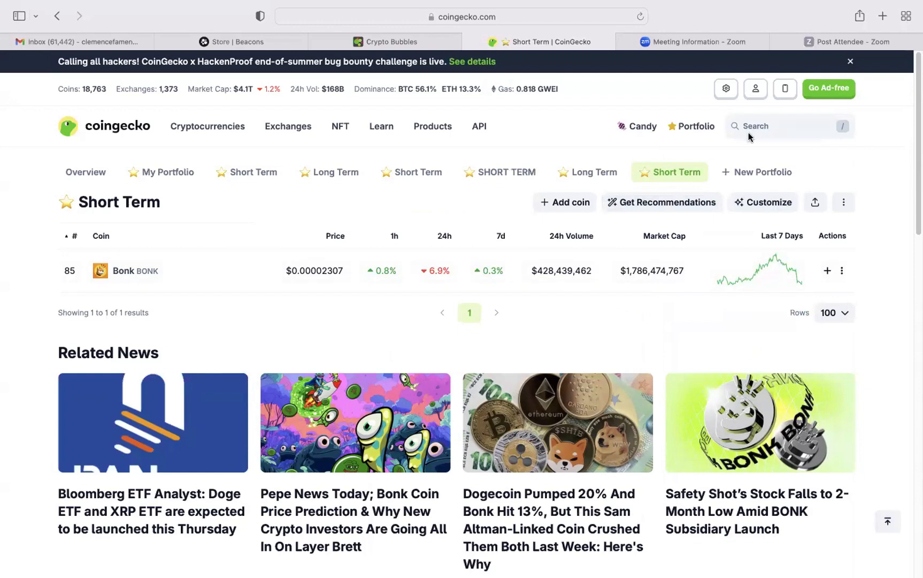
pyautogui.click(673, 169)
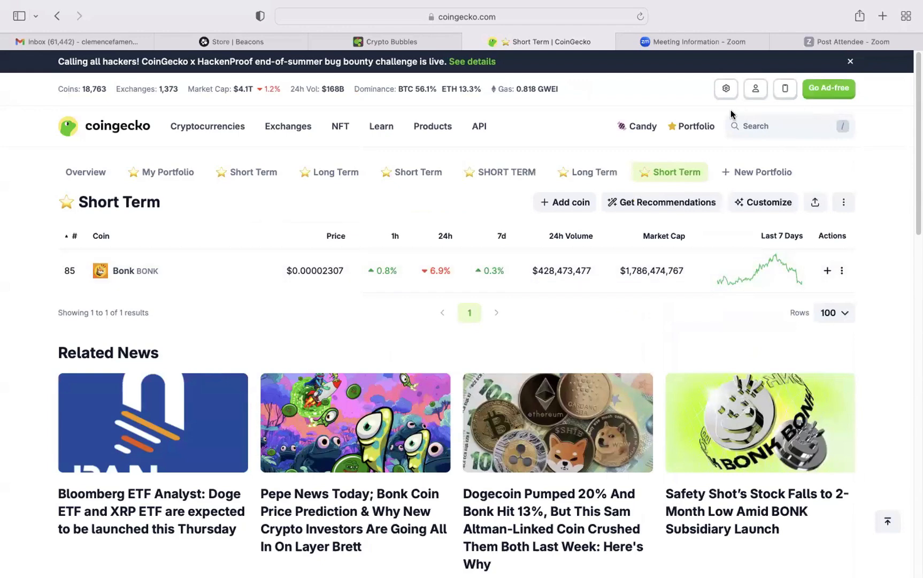
# Search for ONDO and add the Ondo coin to the default portfolio, My Portfolio.
pyautogui.moveTo(708, 127)
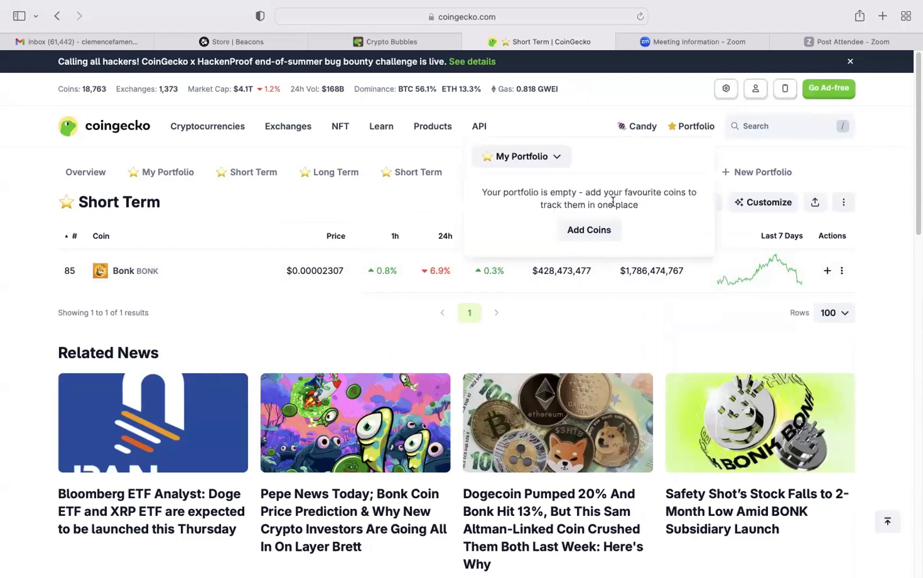
pyautogui.click(587, 231)
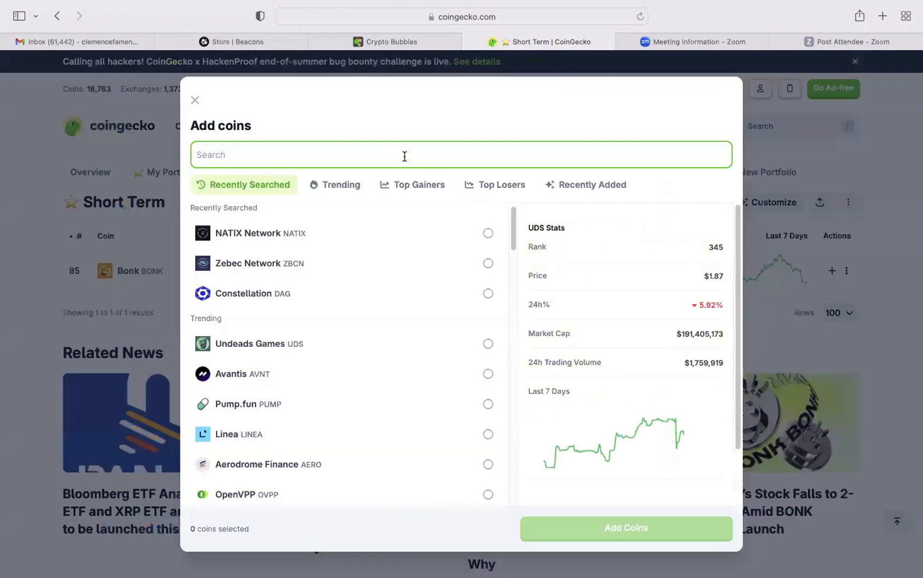
pyautogui.write('ONDO')
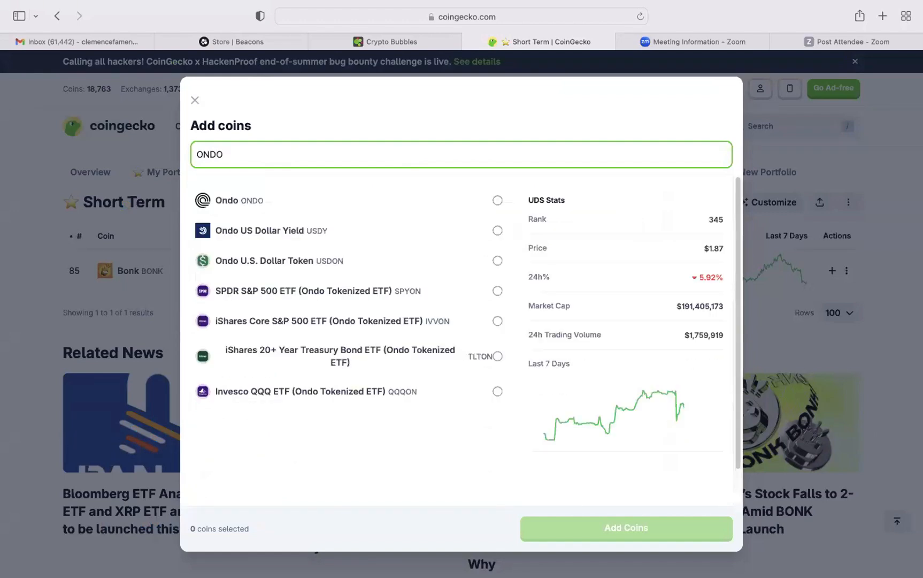
pyautogui.click(316, 194)
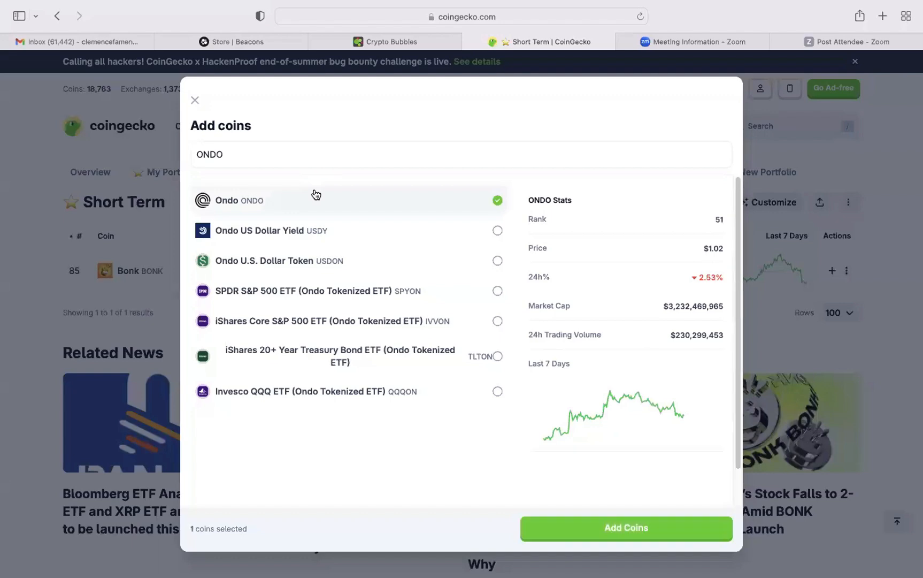
pyautogui.click(635, 530)
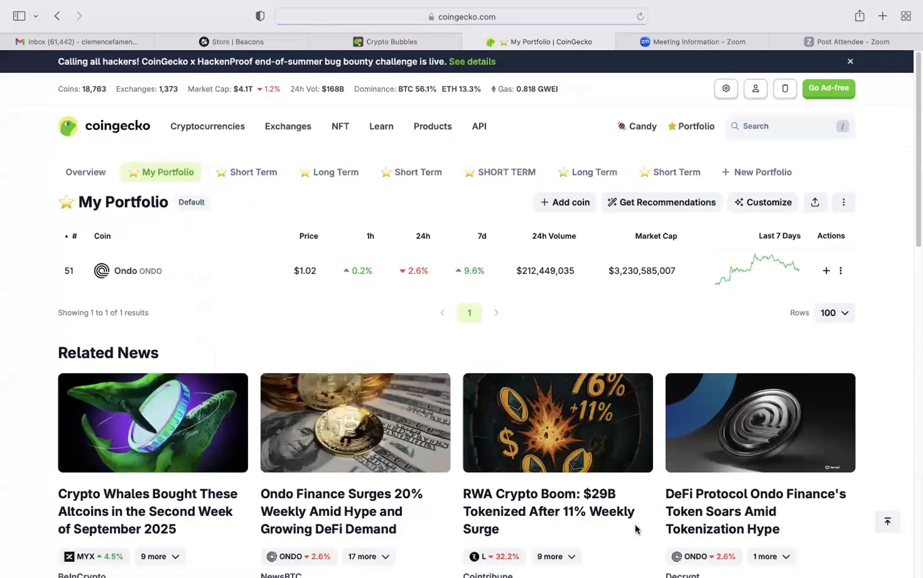
# Open the Short Term portfolio that contains Bonk, search for ONDO and add the Ondo coin to it.
pyautogui.moveTo(699, 131)
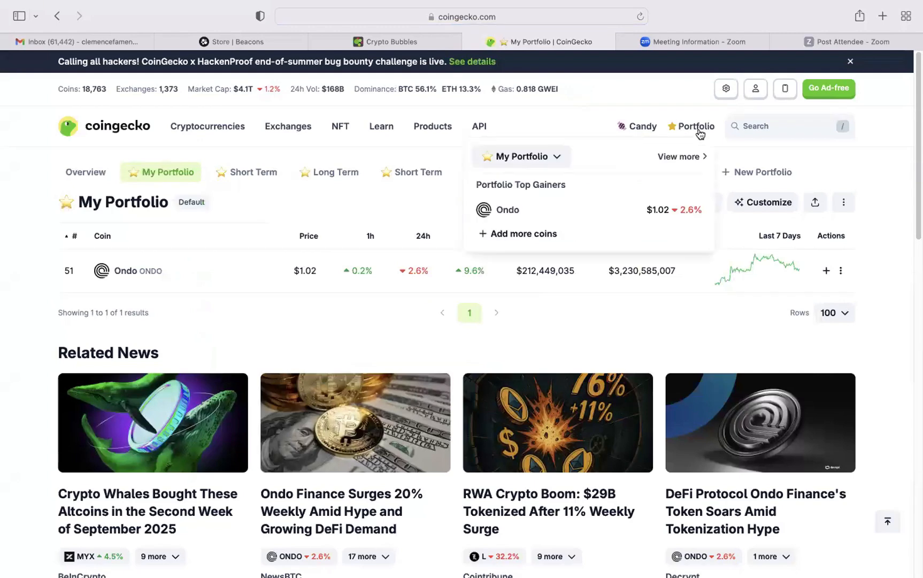
pyautogui.click(685, 130)
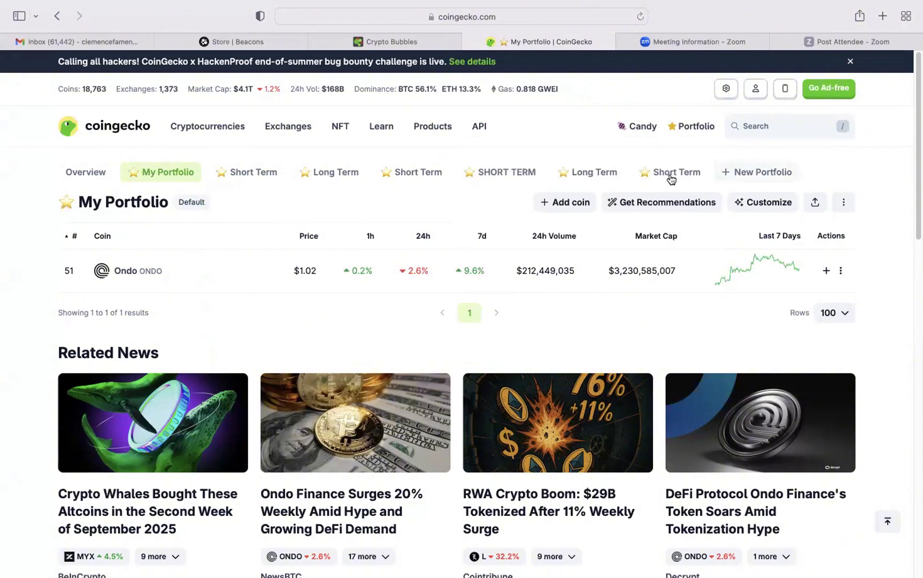
pyautogui.click(671, 176)
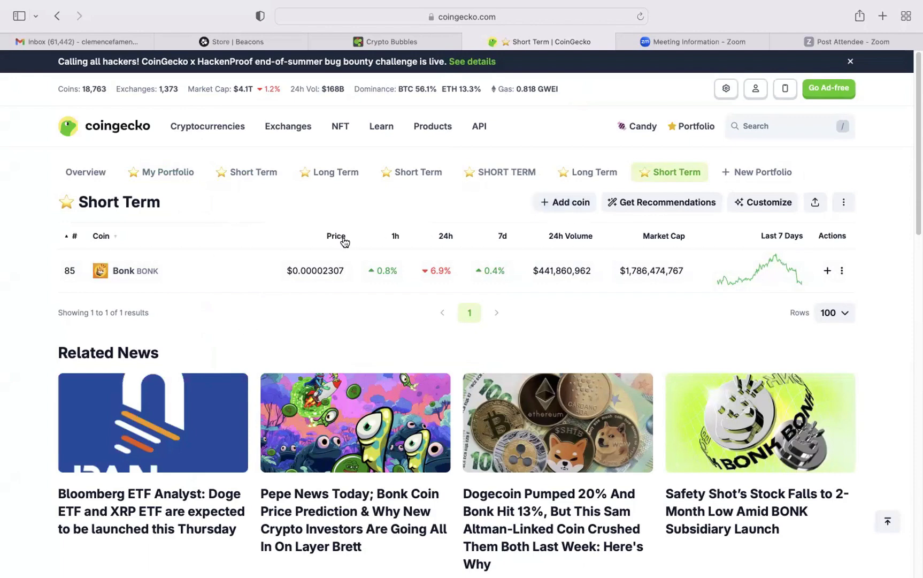
pyautogui.click(566, 202)
pyautogui.click(297, 155)
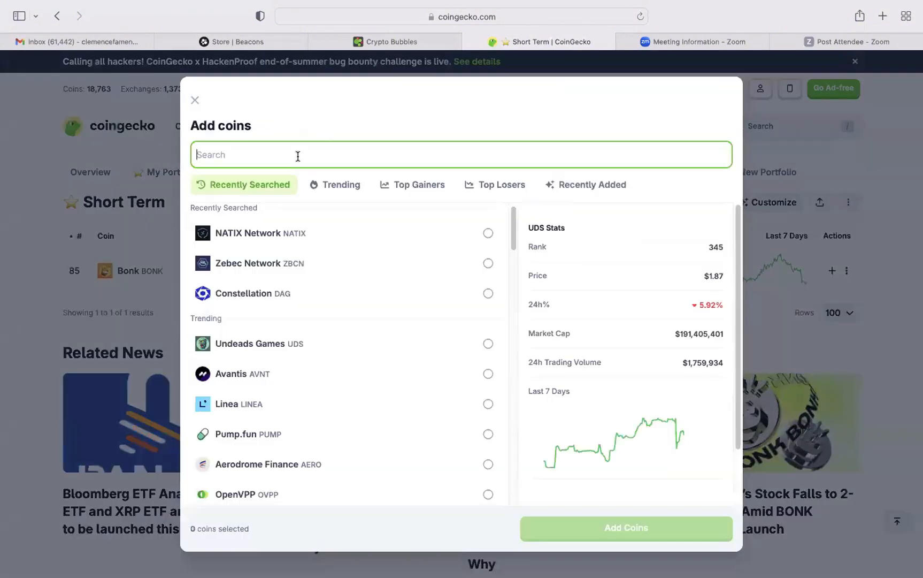
pyautogui.write('OND')
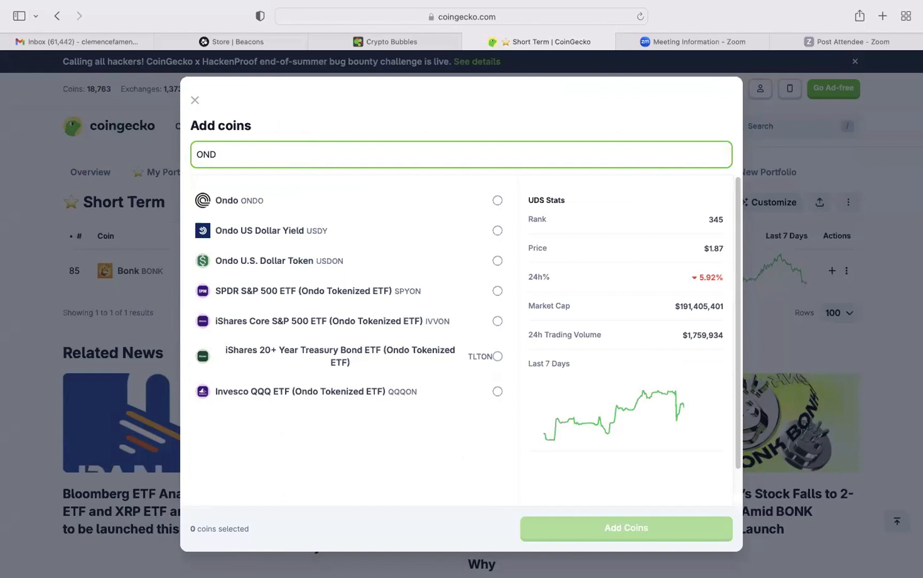
pyautogui.write('O')
pyautogui.click(498, 200)
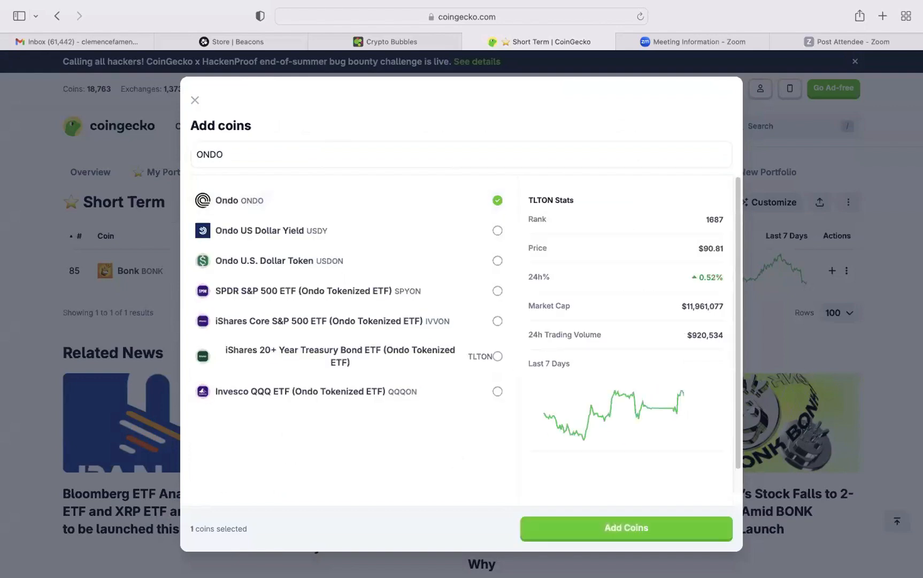
pyautogui.click(664, 529)
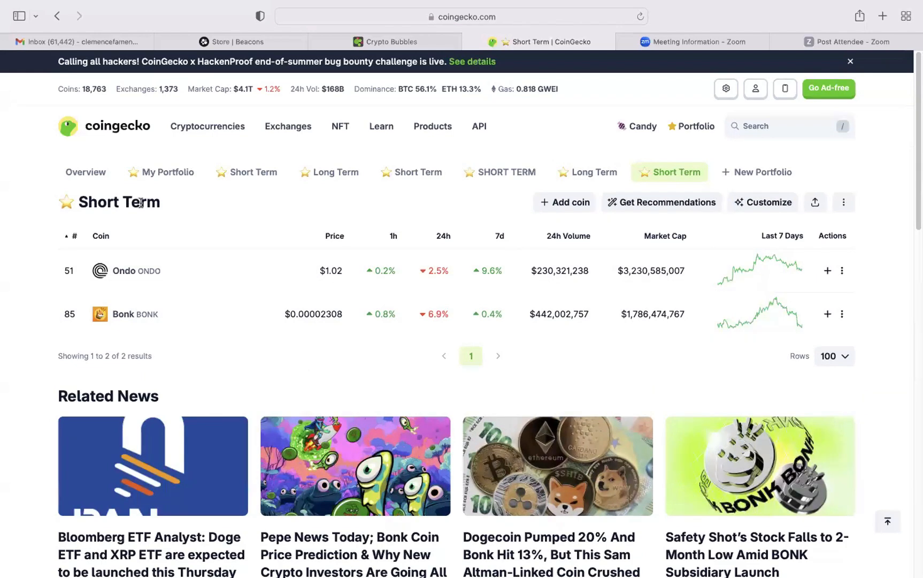
# Search for PEPE and add the Pepe coin to the open Short Term portfolio.
pyautogui.click(569, 210)
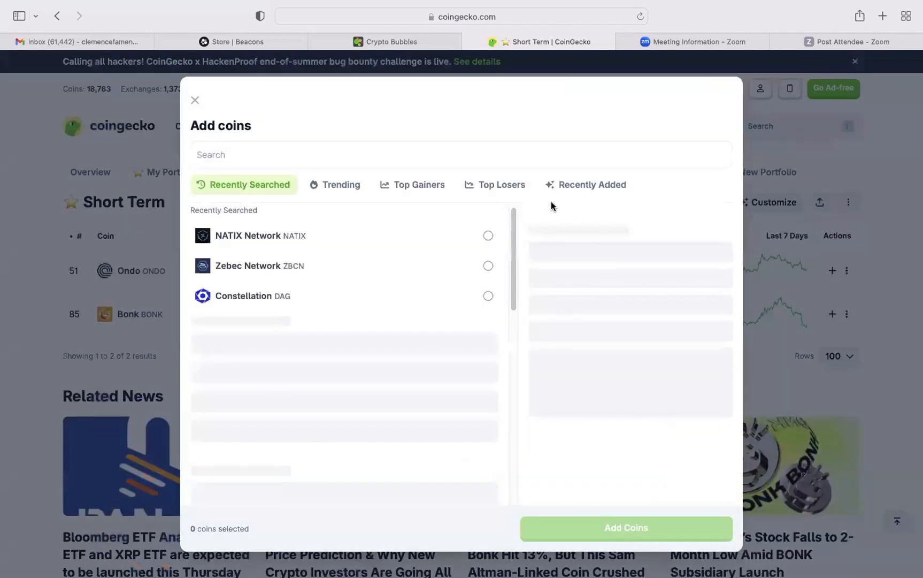
pyautogui.click(351, 153)
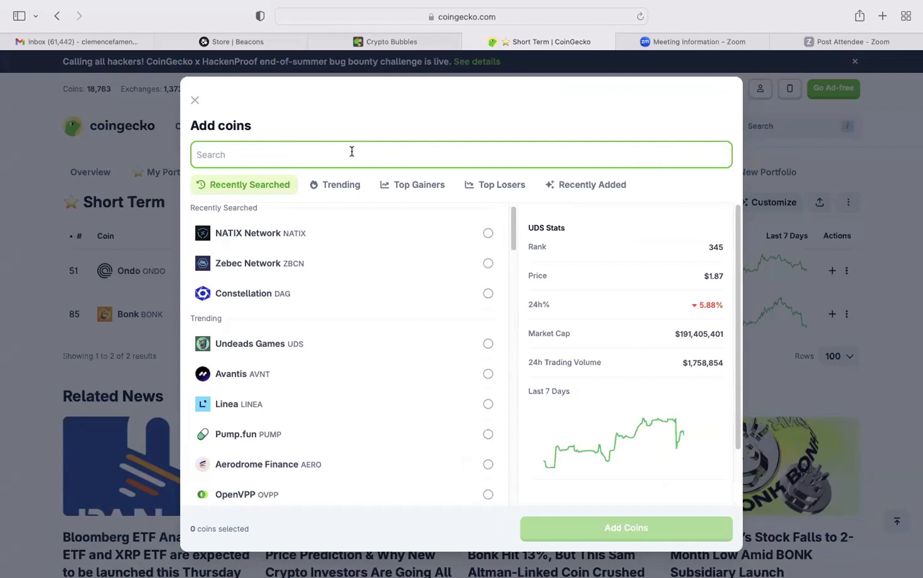
pyautogui.write('PEPE')
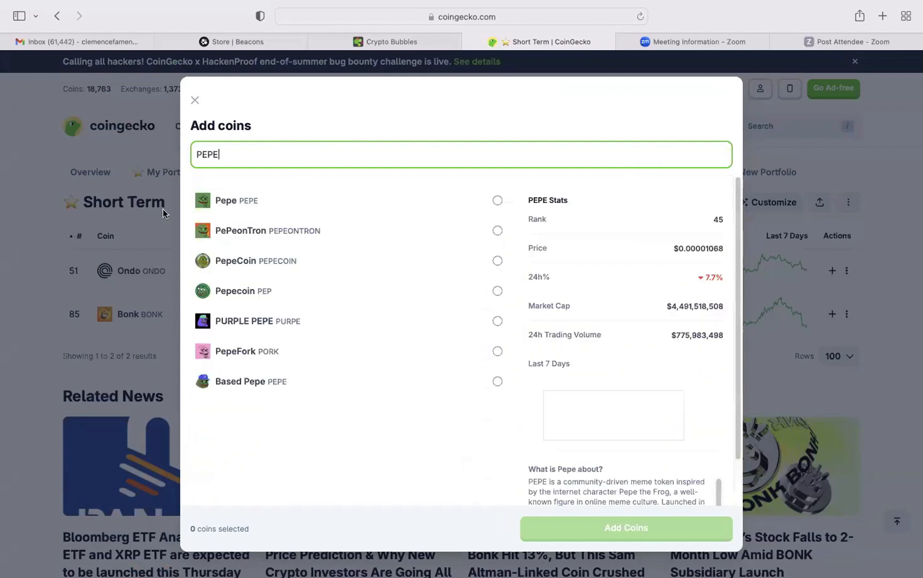
pyautogui.click(251, 205)
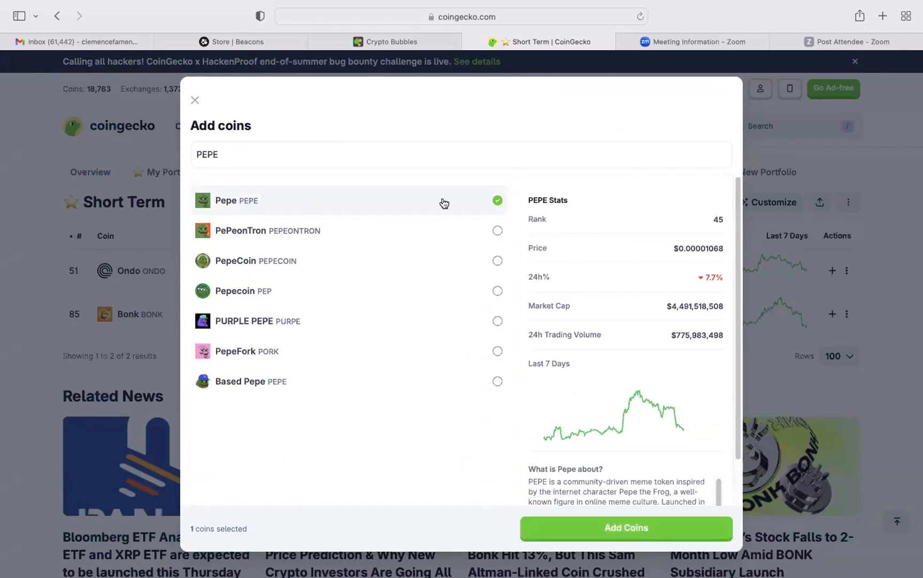
pyautogui.click(623, 527)
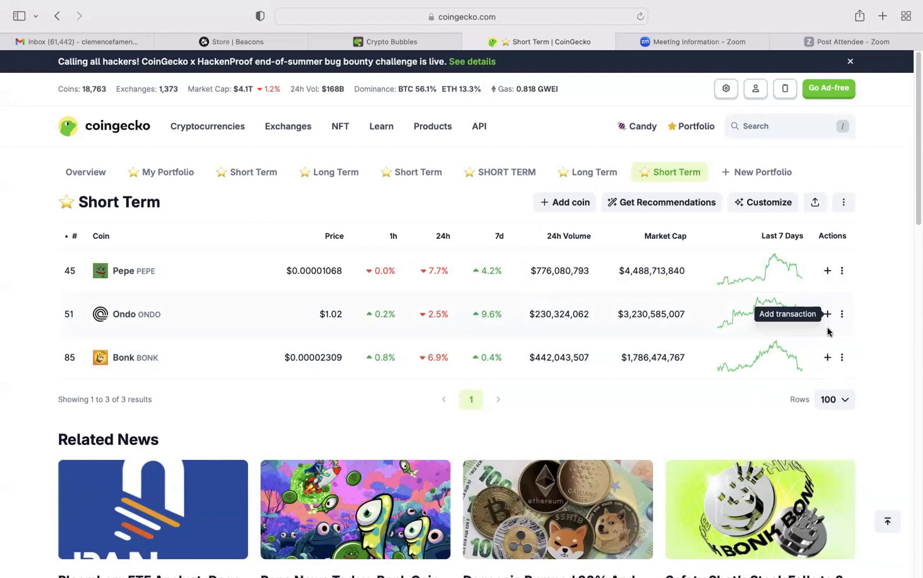
# Start a buy transaction for Bonk in the Short Term portfolio and set the total spent to 600 USD.
pyautogui.click(827, 357)
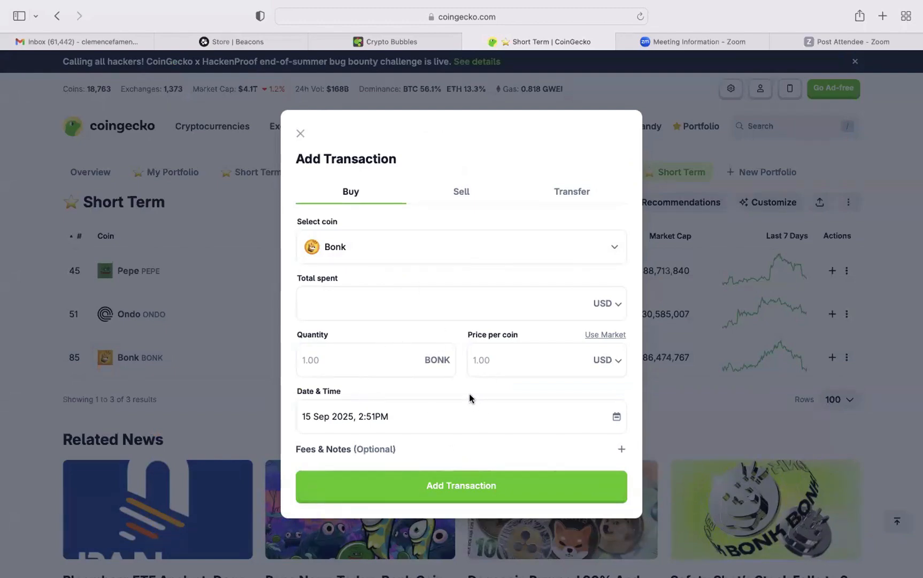
pyautogui.click(385, 303)
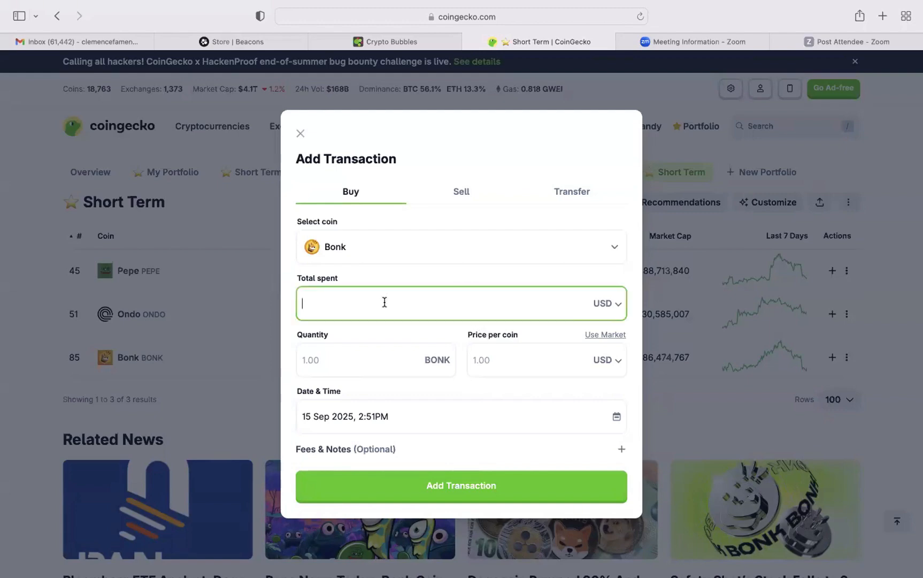
pyautogui.write('600')
pyautogui.click(418, 360)
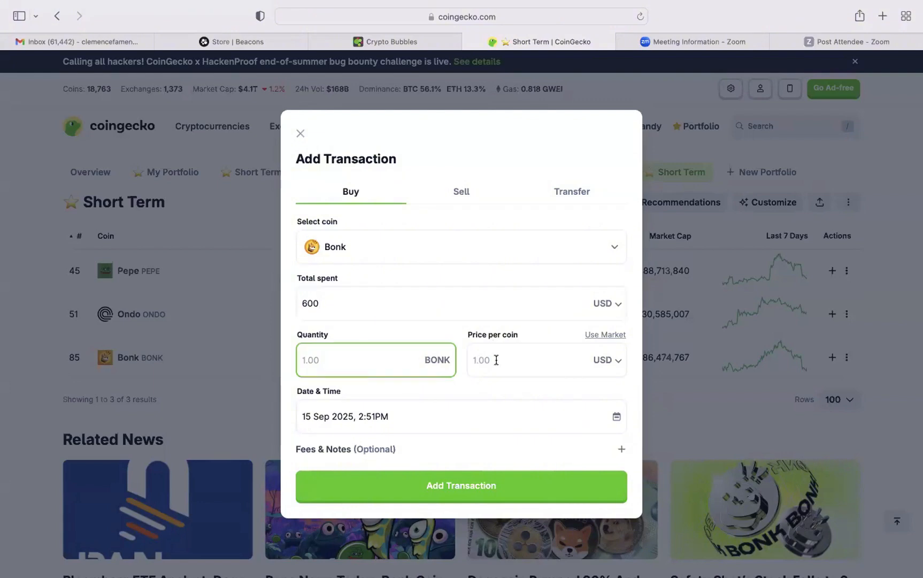
pyautogui.click(883, 17)
pyautogui.write('CO')
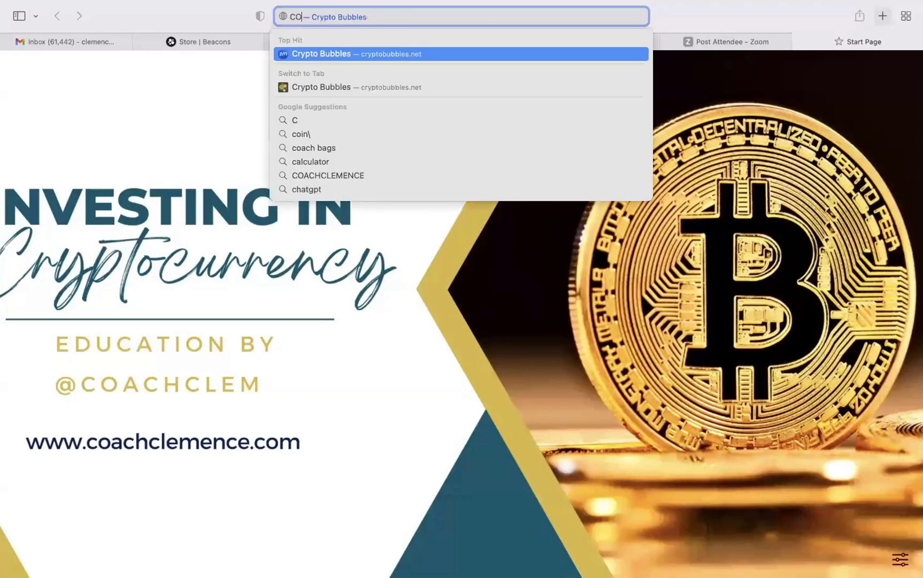
pyautogui.write('I')
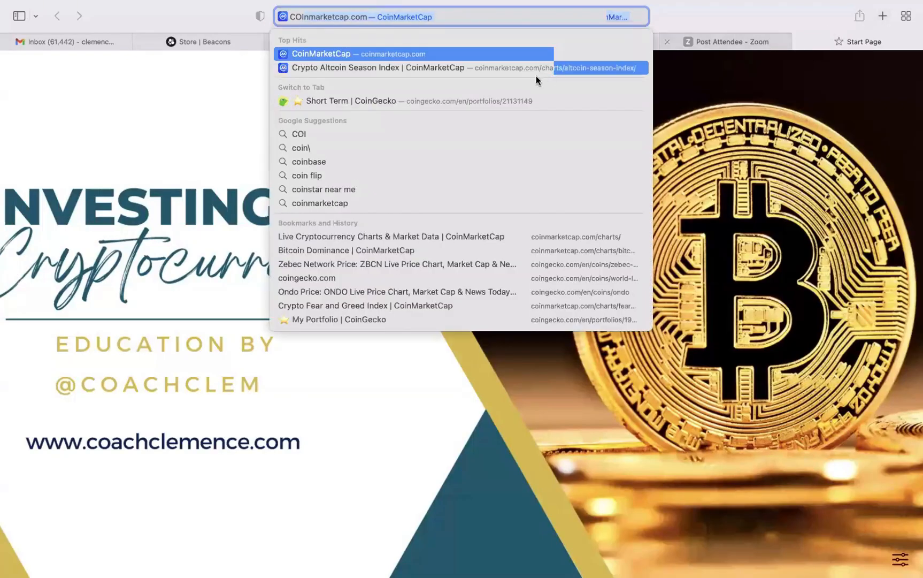
pyautogui.click(411, 102)
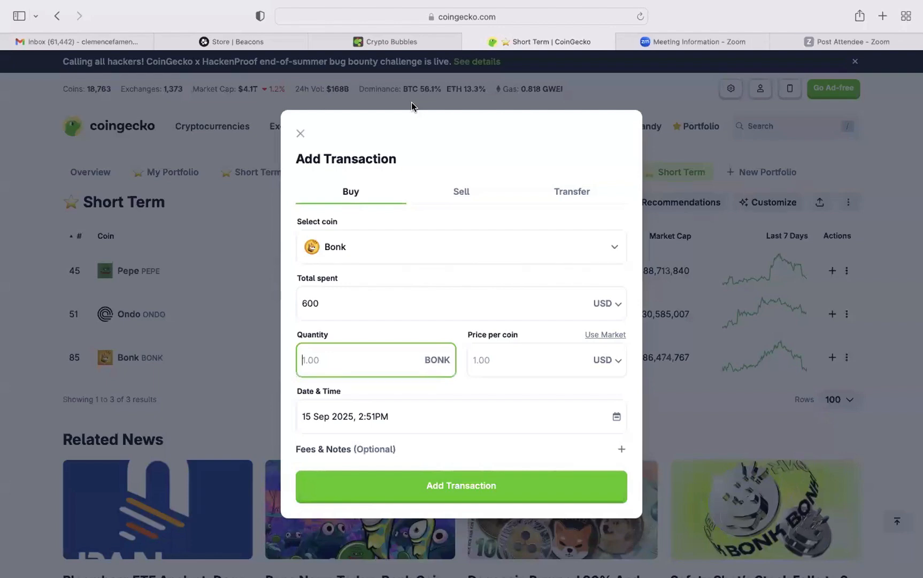
# Load the CoinGecko homepage in place of the Zoom Post Attendee page.
pyautogui.click(835, 39)
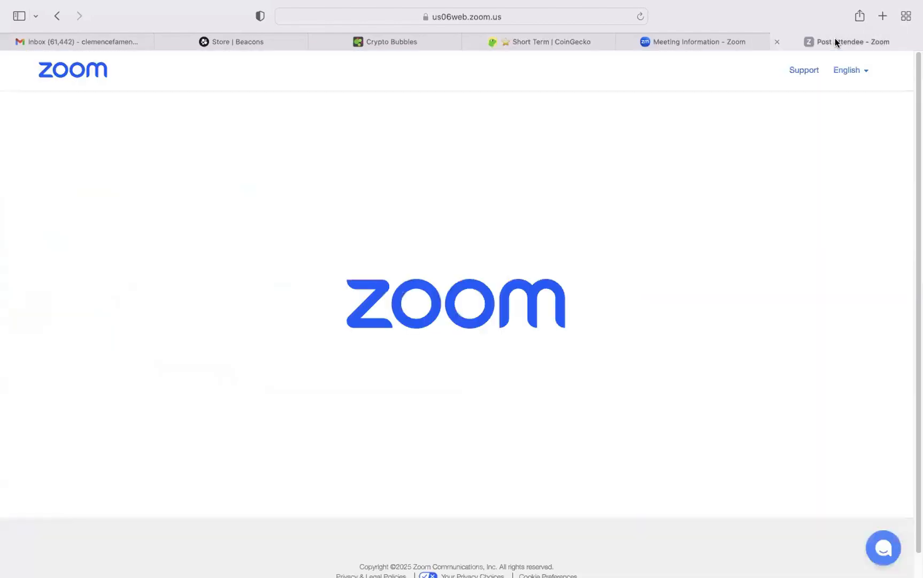
pyautogui.click(464, 16)
pyautogui.press('BackSpace')
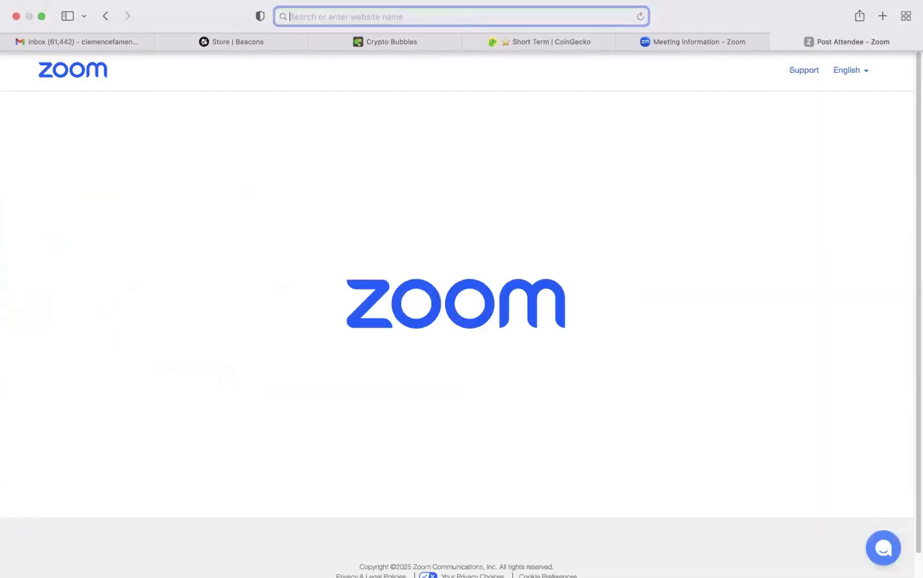
pyautogui.write('COING')
pyautogui.press('Return')
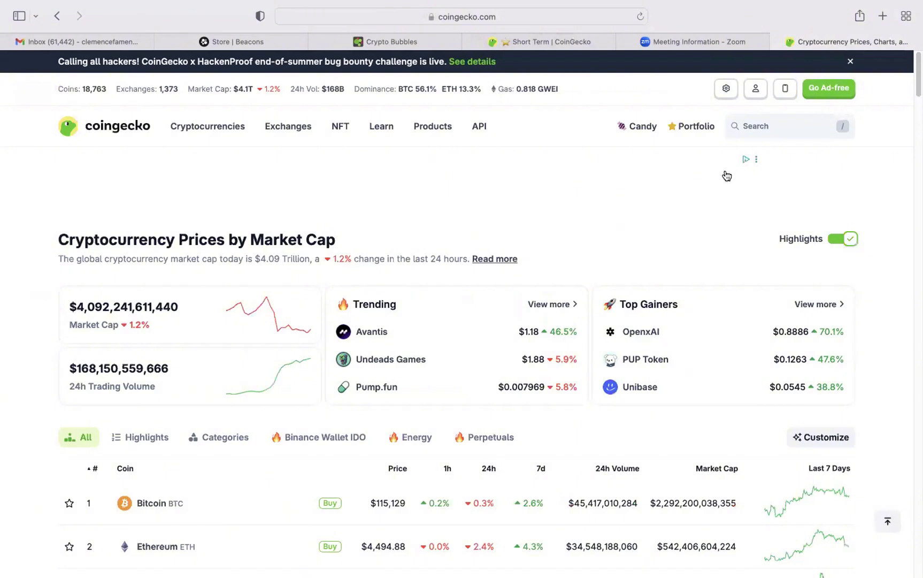
# Search CoinGecko for BONK, open the Bonk coin page and copy its current price.
pyautogui.click(778, 124)
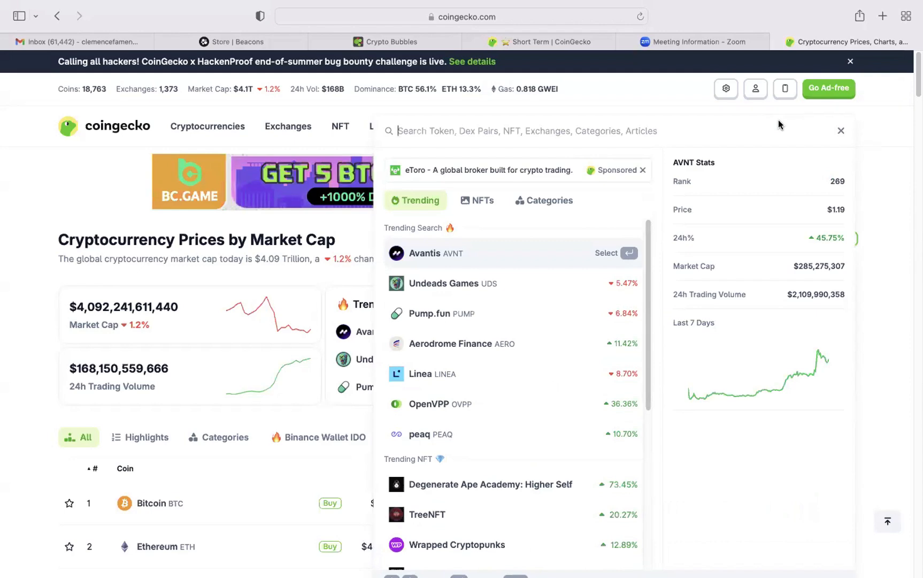
pyautogui.write('BONK')
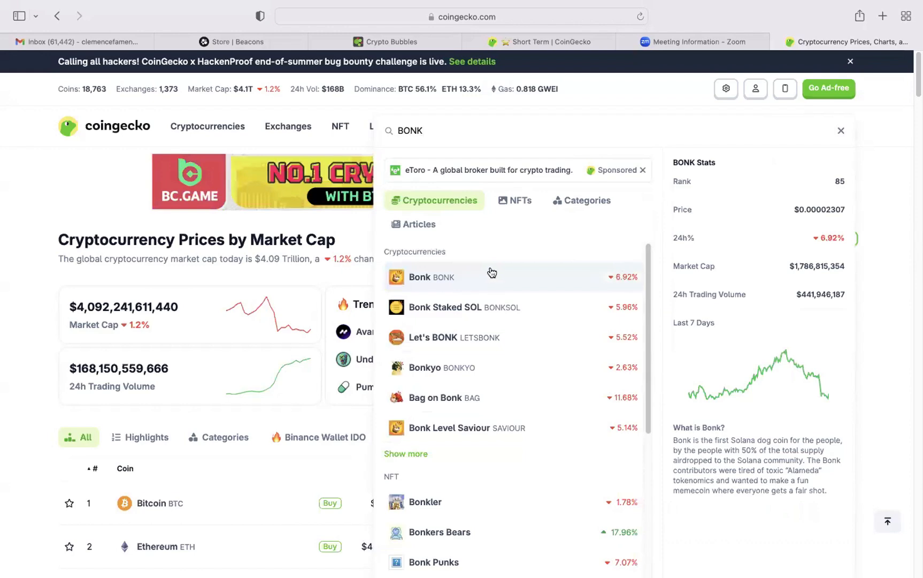
pyautogui.click(487, 274)
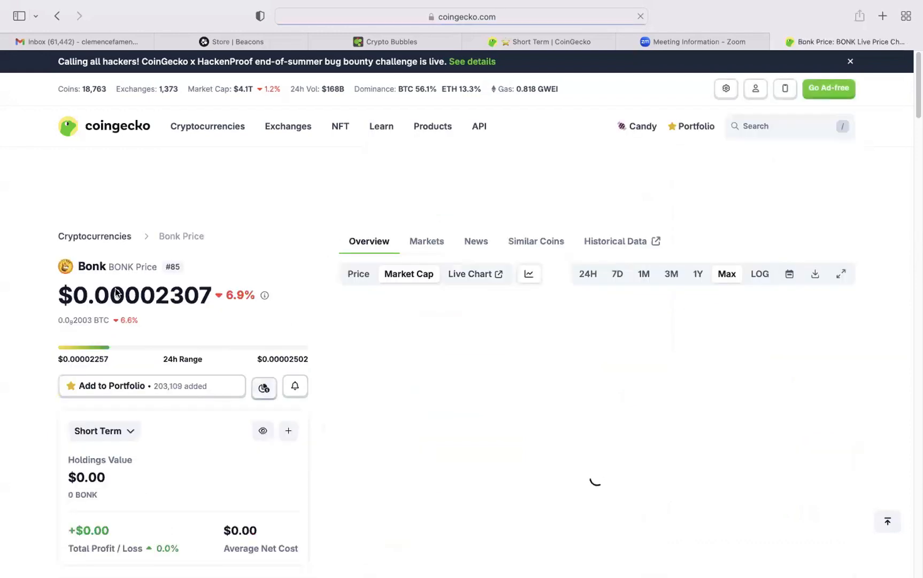
pyautogui.moveTo(72, 296); pyautogui.dragTo(210, 306)
pyautogui.press('super+c')
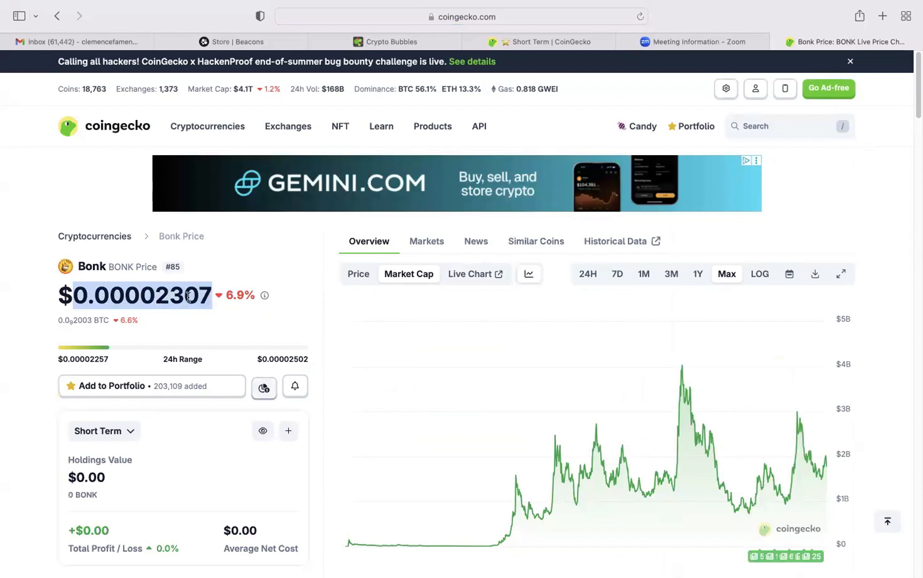
# Return to the Bonk transaction and set the price per coin to 0.00002307 USD.
pyautogui.click(565, 38)
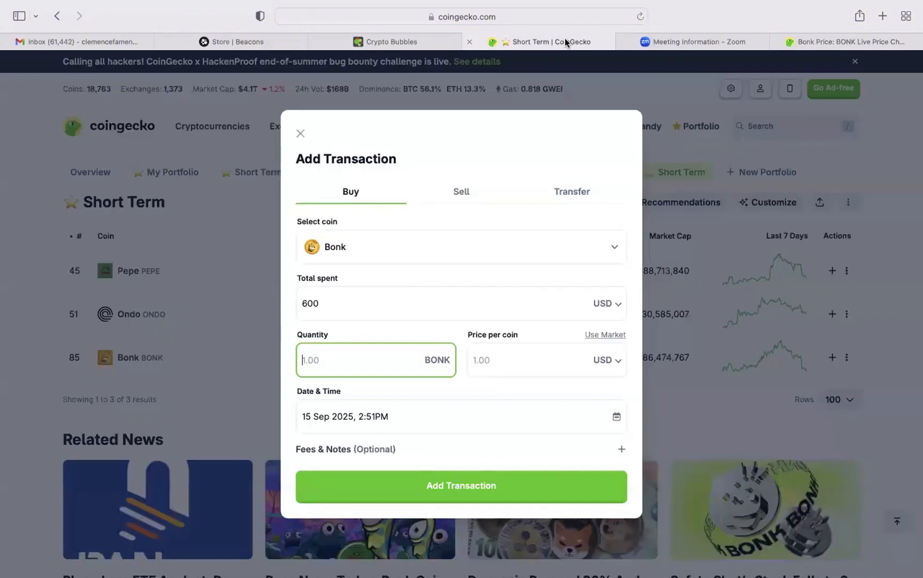
pyautogui.click(504, 356)
pyautogui.press('super+v')
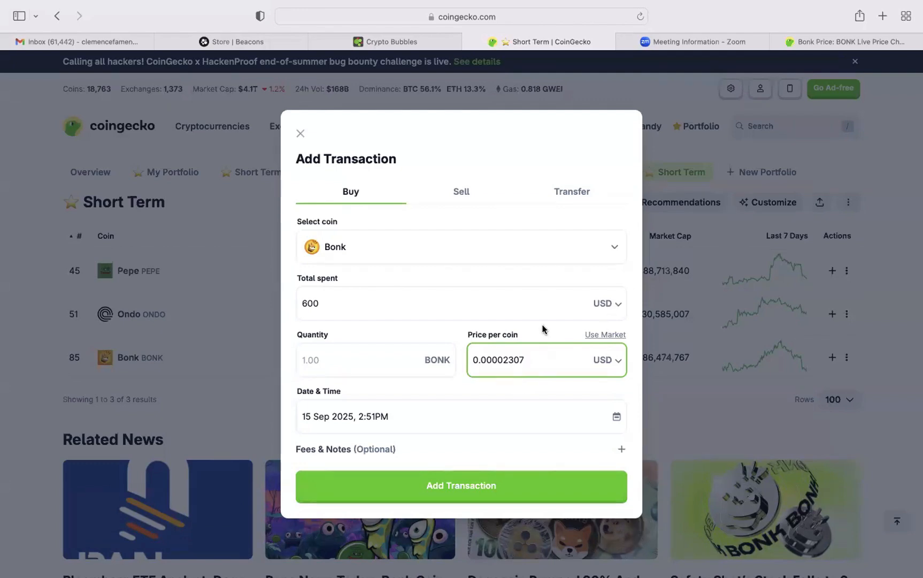
pyautogui.click(439, 353)
pyautogui.click(626, 334)
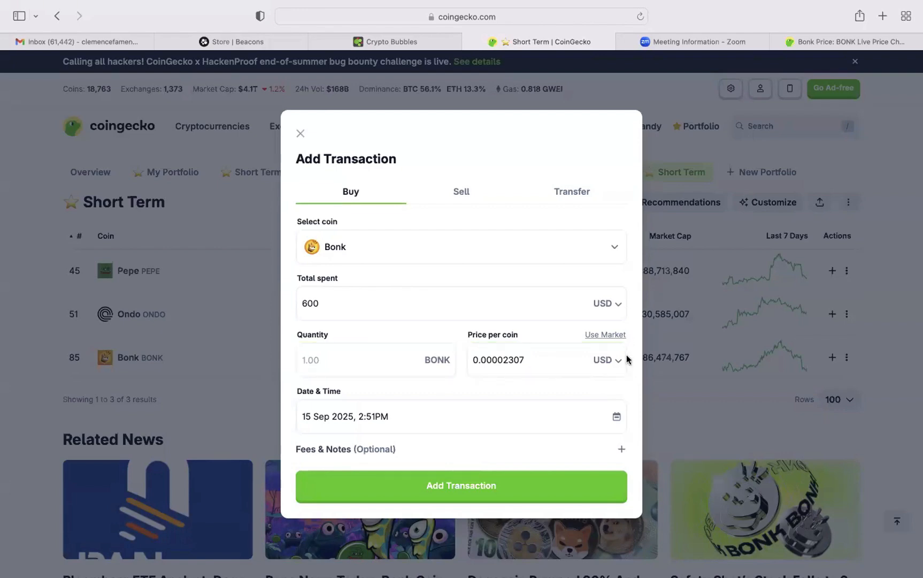
pyautogui.click(390, 358)
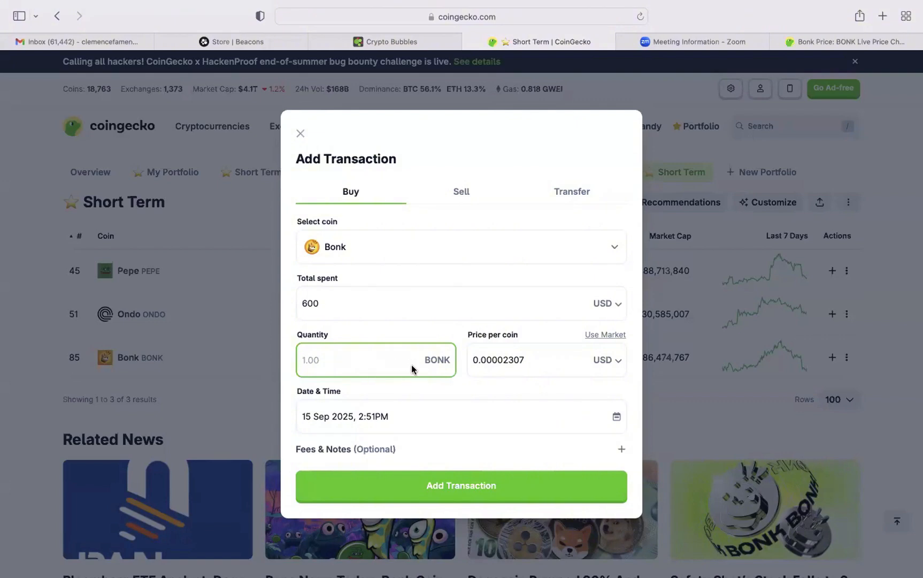
# Clear the price per coin in the Bonk transaction and set the quantity to 10000000 BONK.
pyautogui.moveTo(527, 360); pyautogui.dragTo(474, 354)
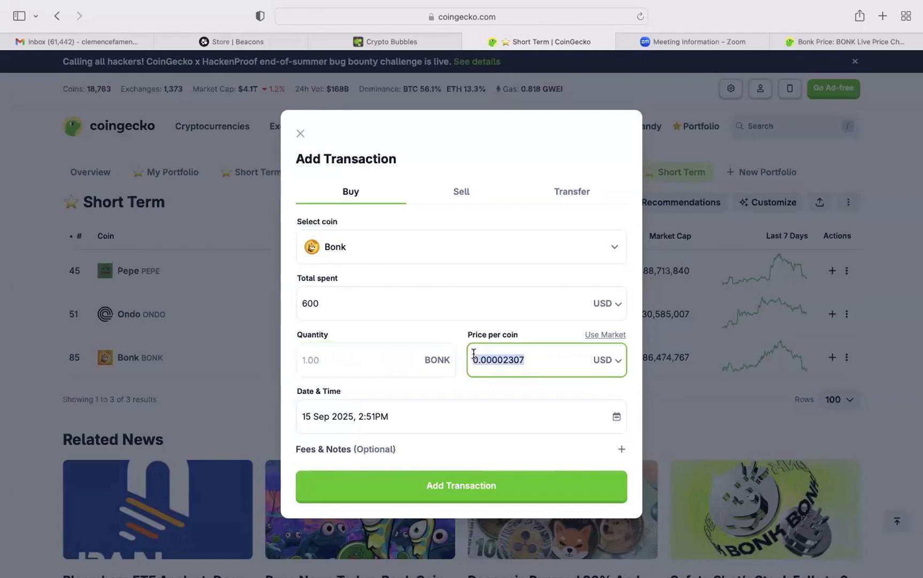
pyautogui.press('BackSpace')
pyautogui.click(352, 359)
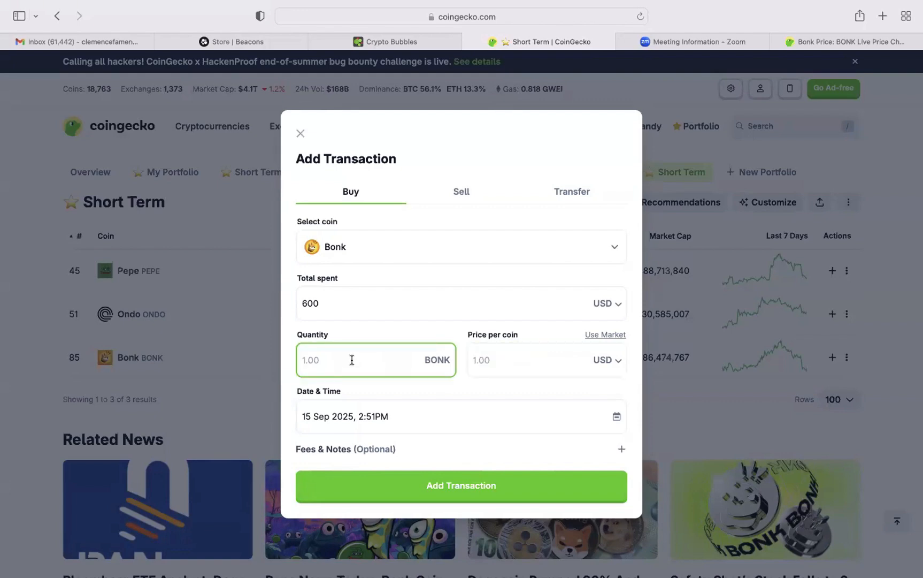
pyautogui.write('10000000')
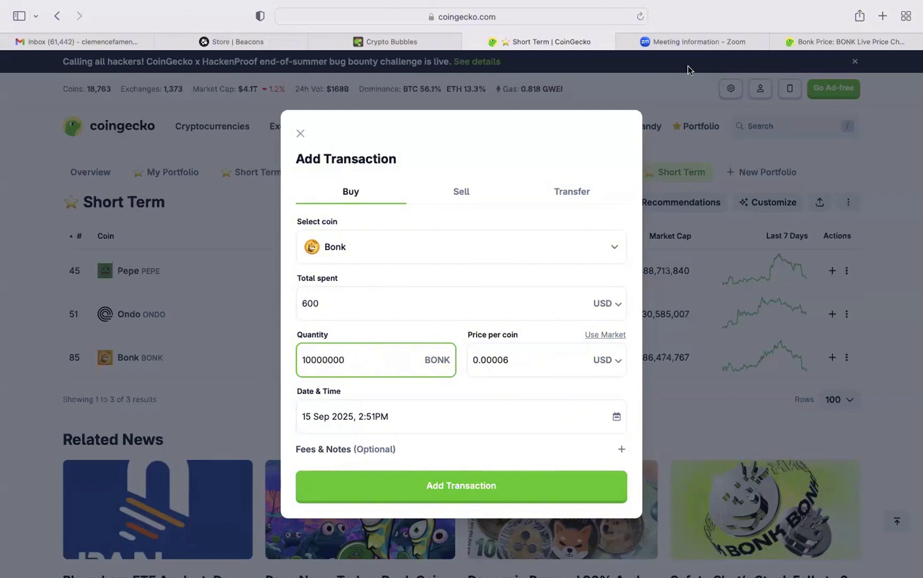
# Check the price on the Bonk coin page again and return to the quantity in the Bonk transaction.
pyautogui.click(811, 37)
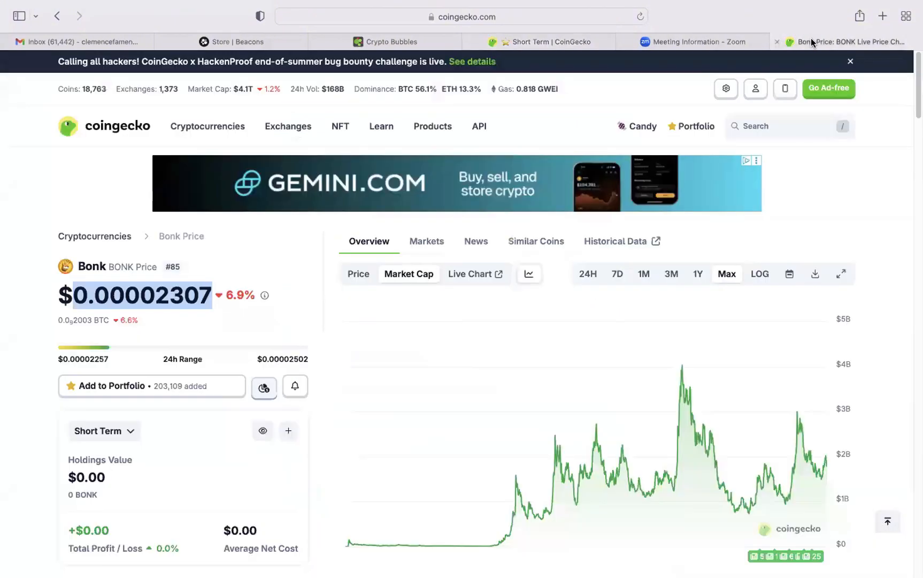
pyautogui.click(552, 42)
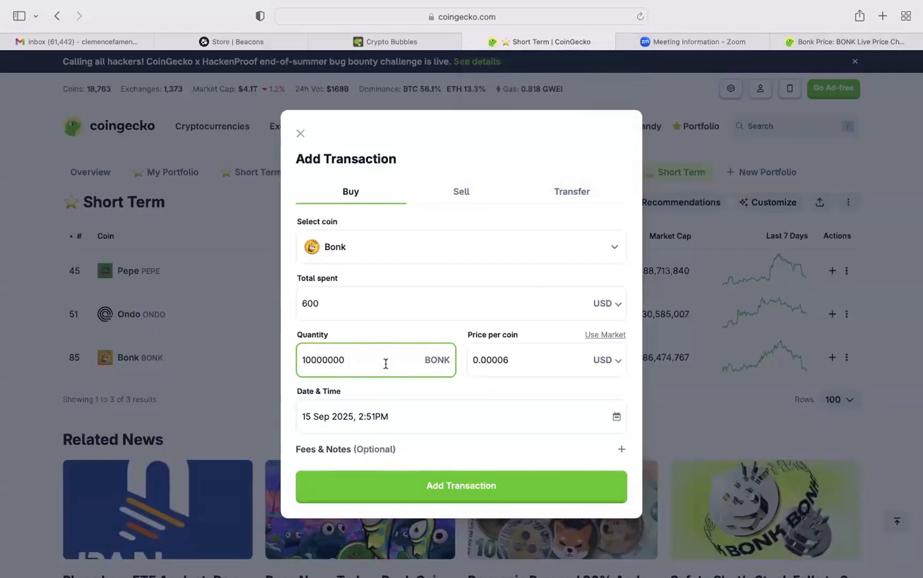
pyautogui.press('BackSpace')
pyautogui.write('0')
# Switch to Google in a new browser tab and open the online calculator from the recent searches.
pyautogui.click(889, 15)
pyautogui.write('GOO')
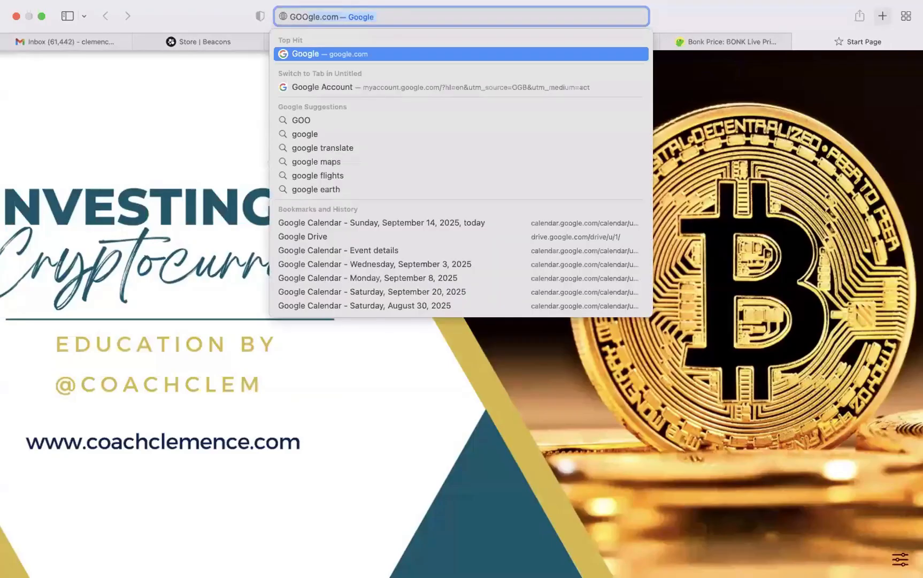
pyautogui.press('Return')
pyautogui.click(431, 287)
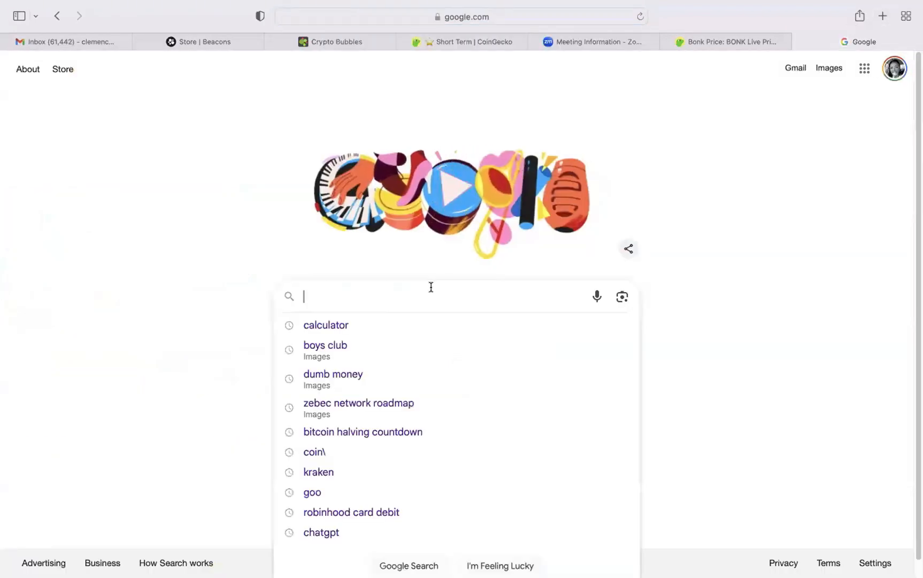
pyautogui.click(344, 325)
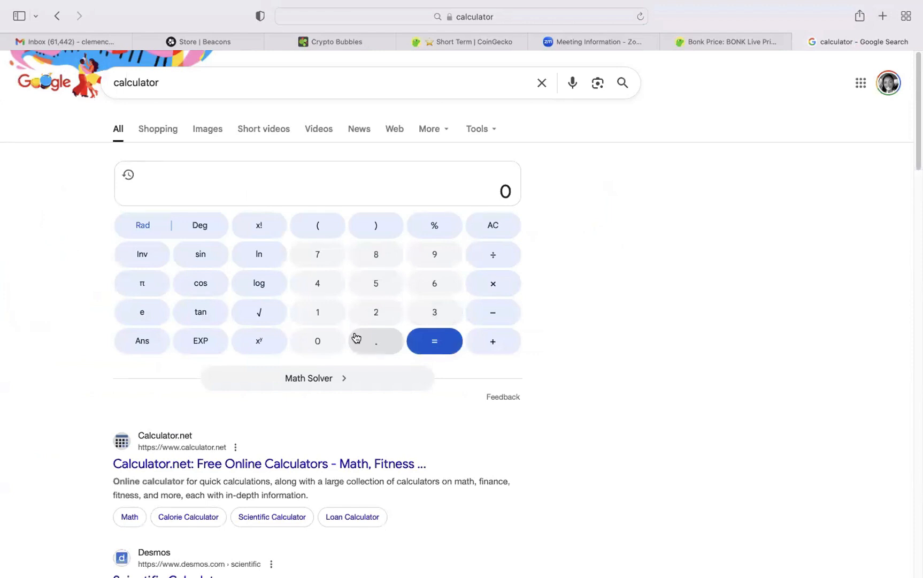
# Enter 0.00001 in the calculator as the first coin price to average.
pyautogui.click(324, 337)
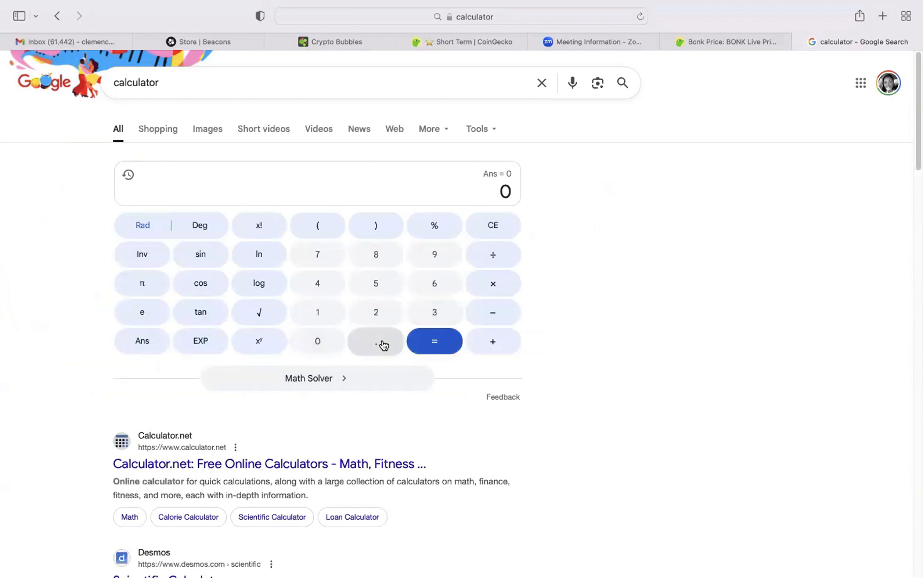
pyautogui.click(384, 345)
pyautogui.click(325, 348)
pyautogui.click(326, 349)
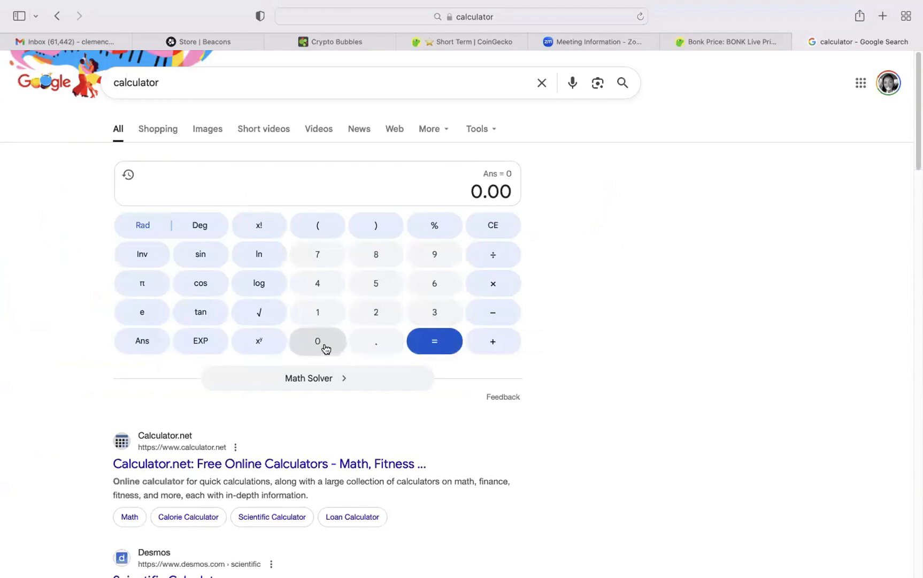
pyautogui.click(326, 348)
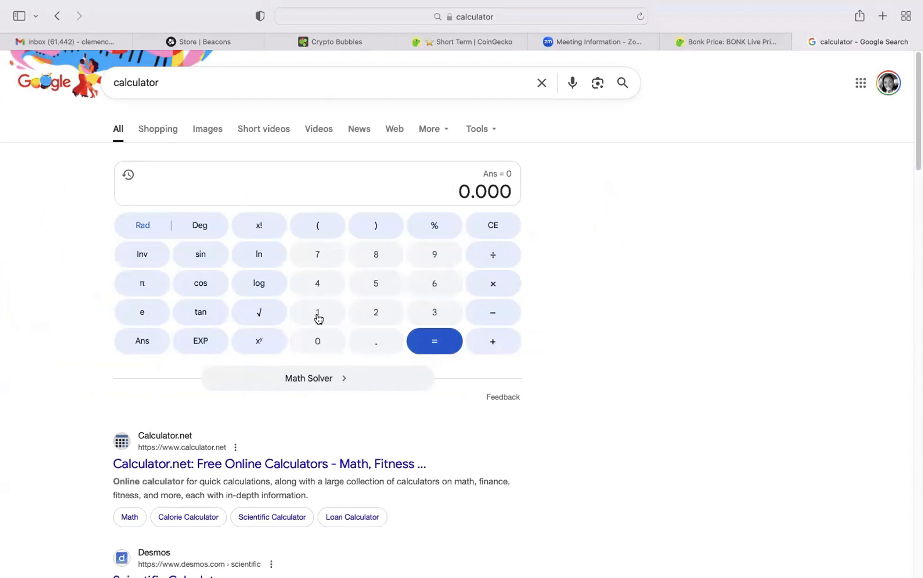
pyautogui.click(319, 340)
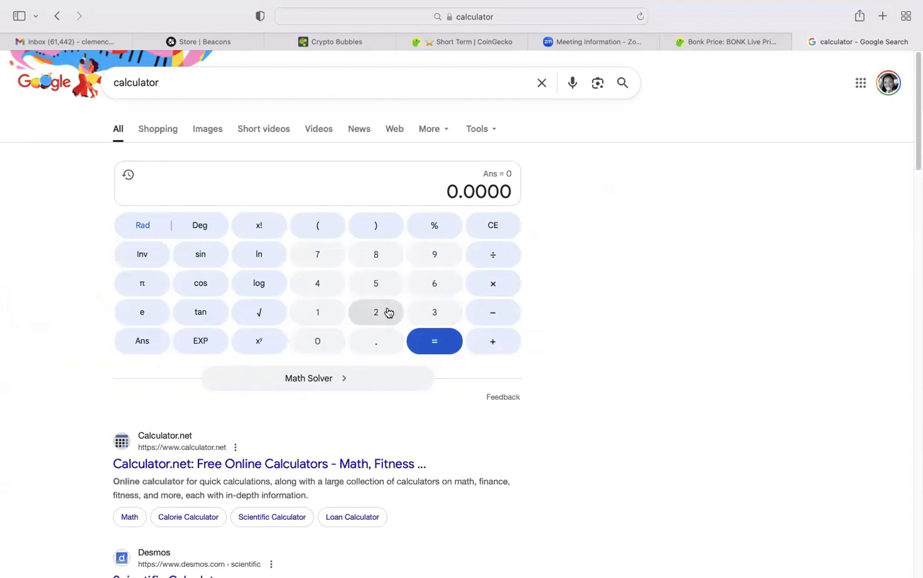
pyautogui.click(324, 316)
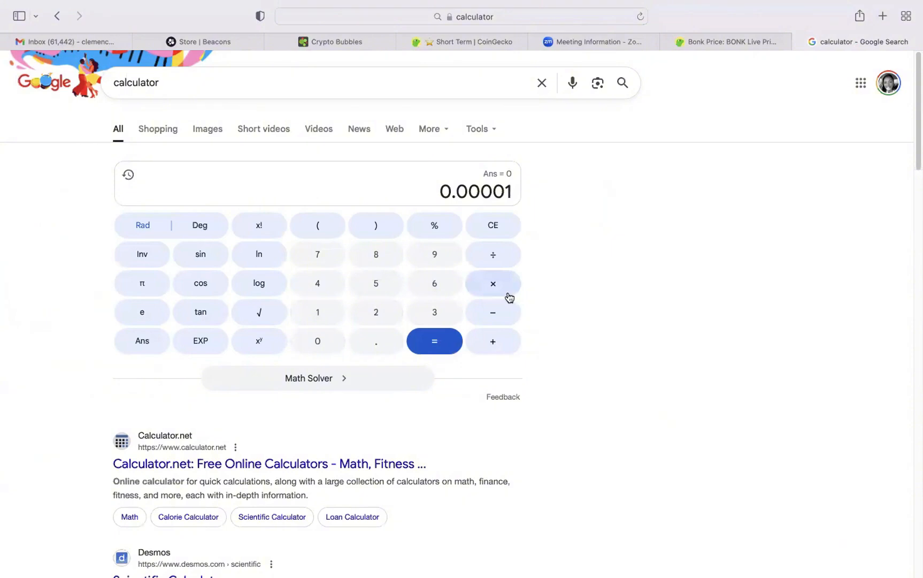
# Add a second coin price of 0.00002 to the sum in the calculator.
pyautogui.click(499, 344)
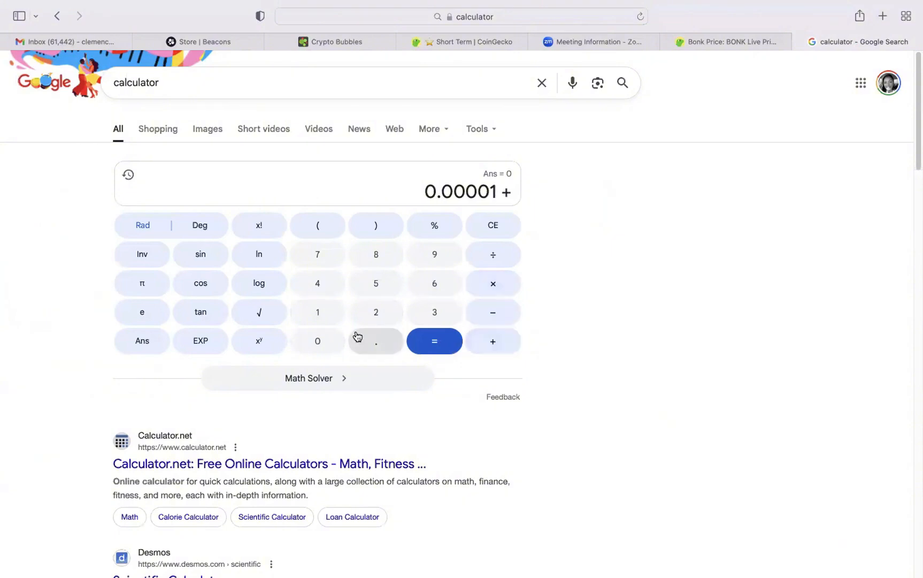
pyautogui.click(311, 342)
pyautogui.click(376, 341)
pyautogui.click(320, 344)
pyautogui.click(320, 344)
pyautogui.click(321, 346)
pyautogui.click(322, 346)
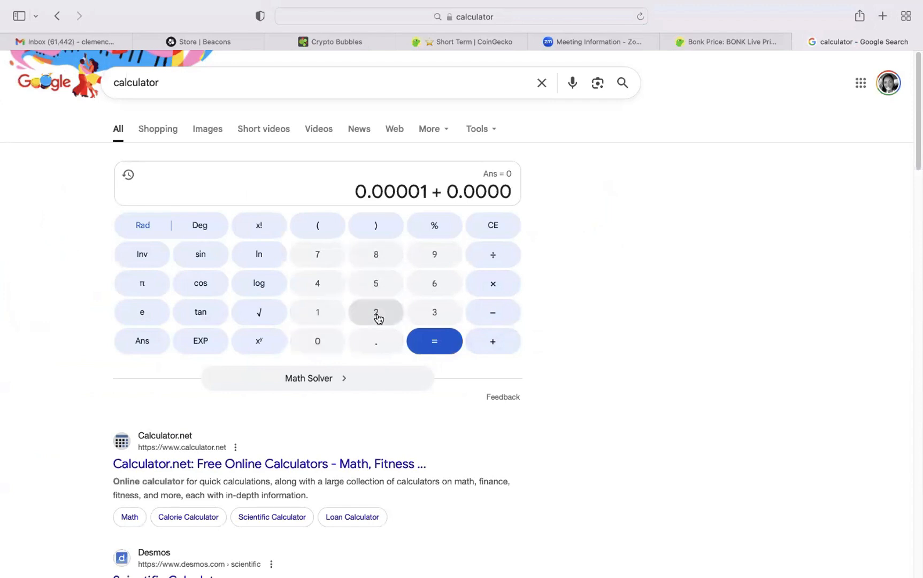
pyautogui.click(398, 318)
# Add a third coin price of 0.00004 in the calculator and compute the sum.
pyautogui.click(497, 343)
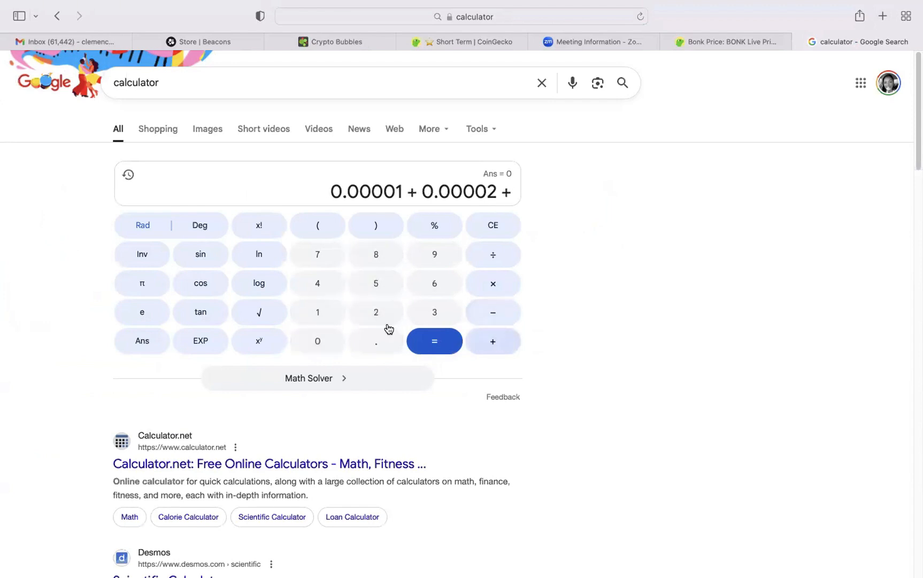
pyautogui.click(330, 345)
pyautogui.click(390, 342)
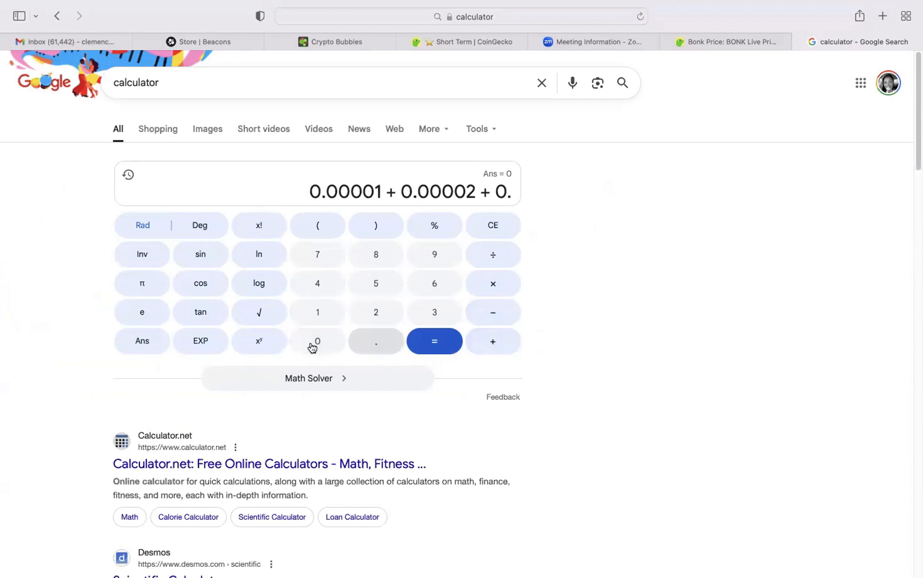
pyautogui.click(312, 345)
pyautogui.doubleClick(312, 346)
pyautogui.click(313, 346)
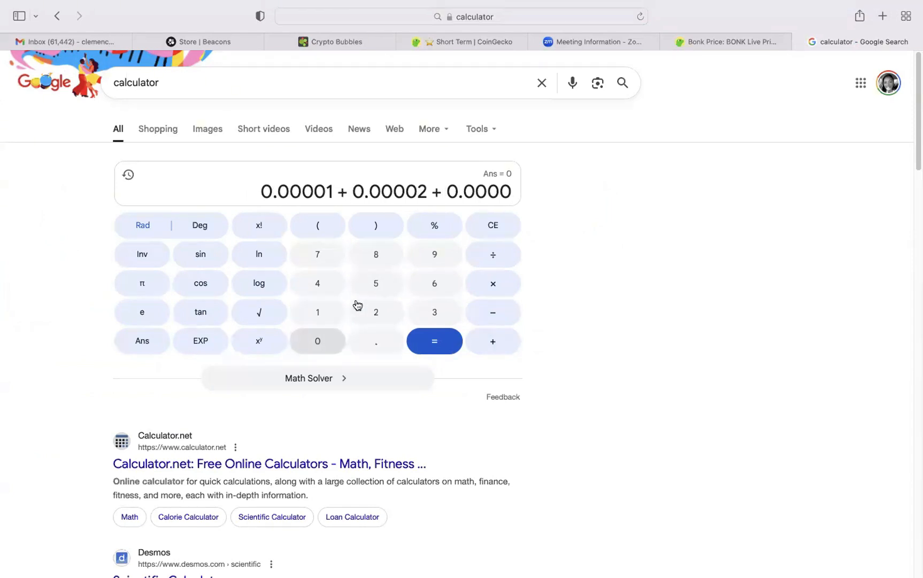
pyautogui.click(323, 287)
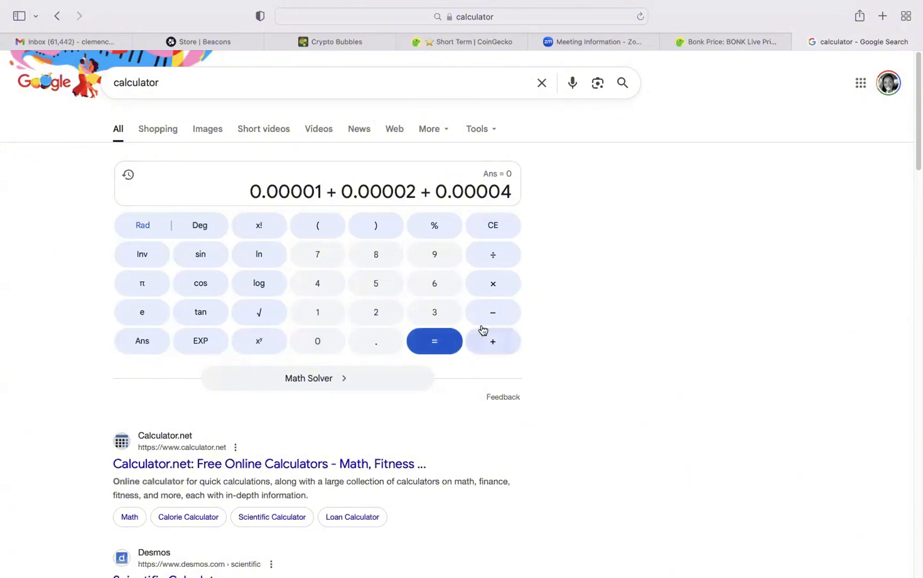
pyautogui.click(438, 353)
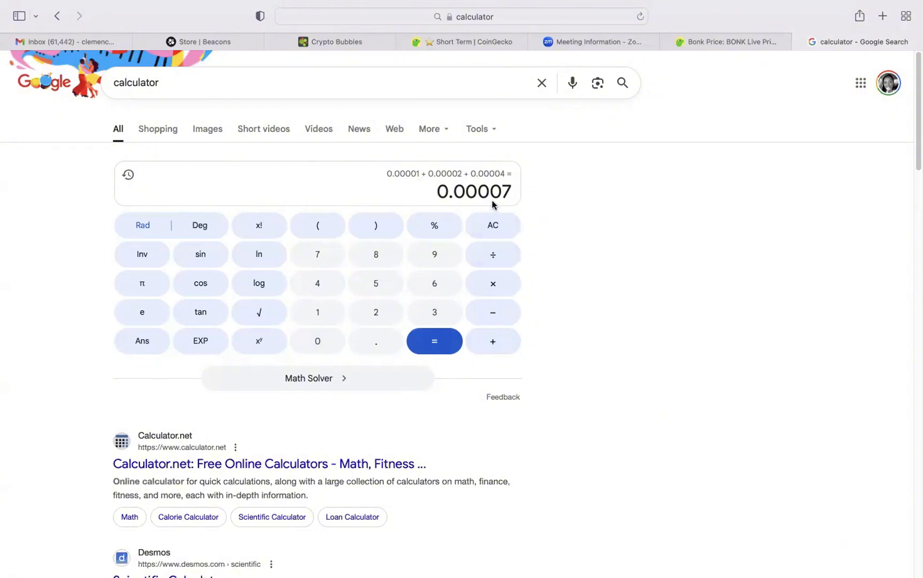
# Divide the summed coin prices by 3 to calculate the average purchase price.
pyautogui.click(498, 264)
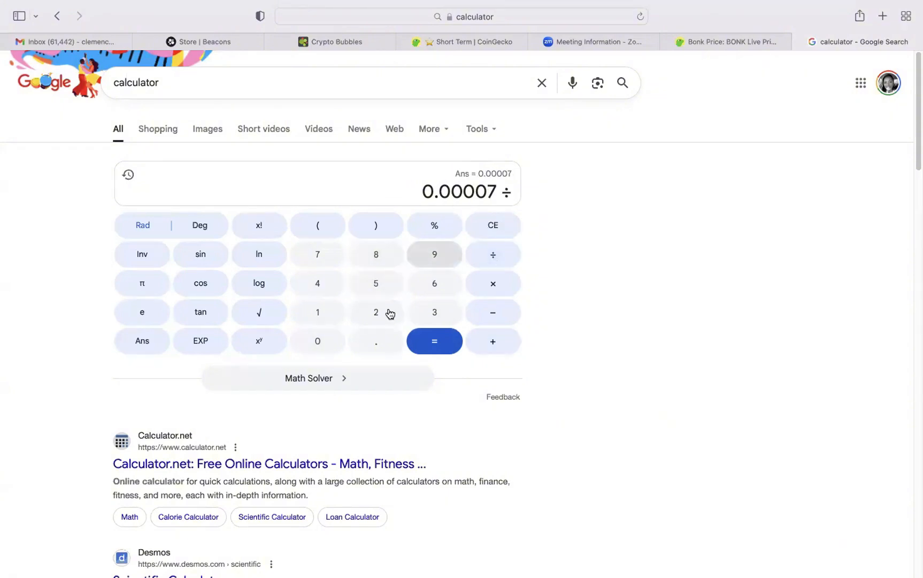
pyautogui.click(438, 316)
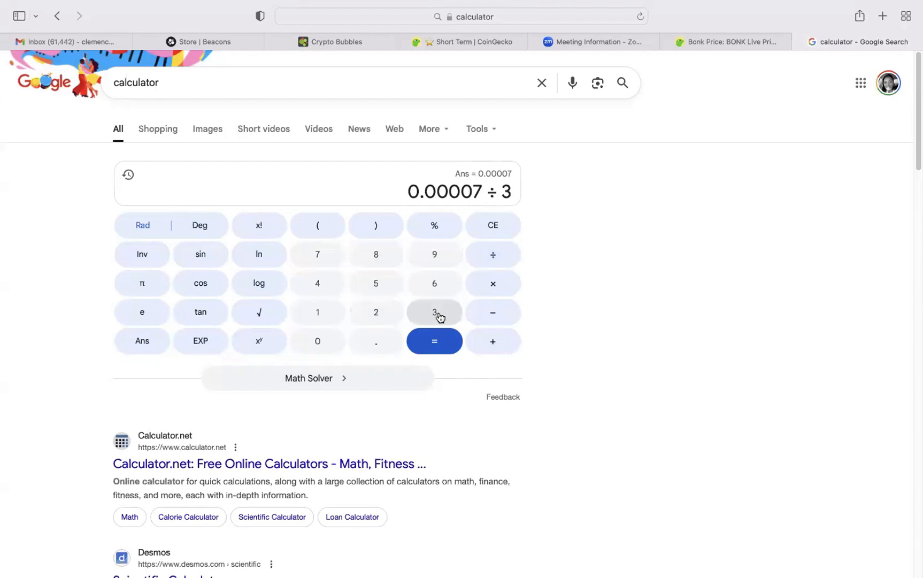
pyautogui.click(439, 345)
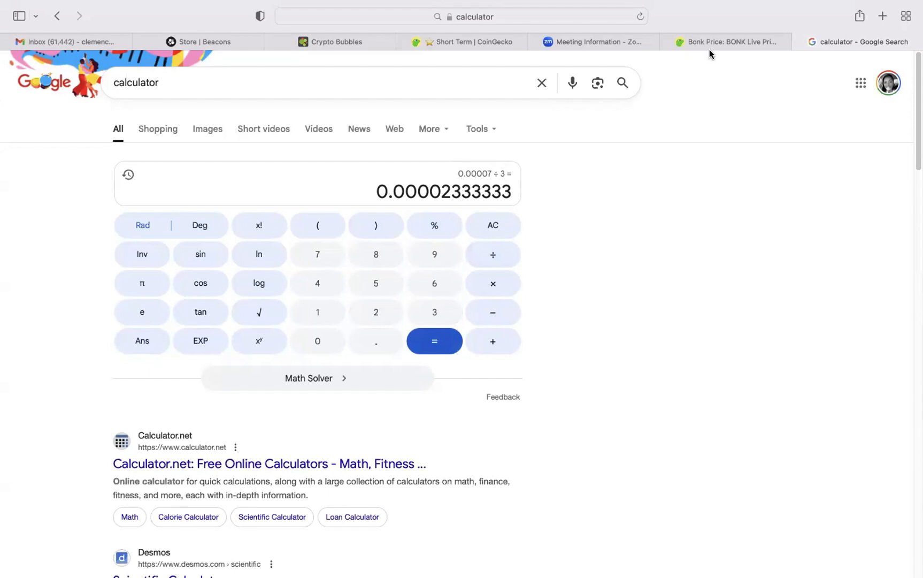
# Return to CoinGecko, review the optional fees and notes of the Bonk buy transaction, and add the transaction.
pyautogui.click(495, 45)
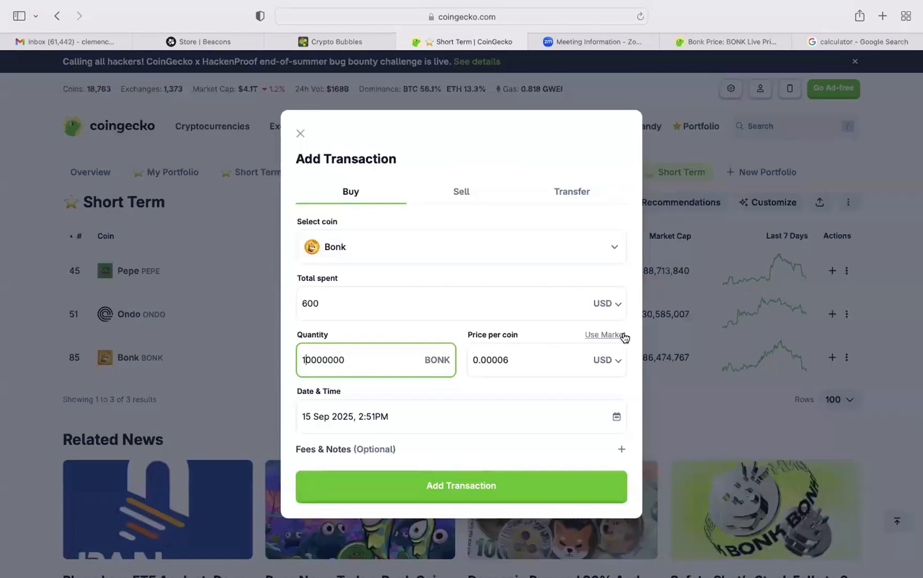
pyautogui.click(636, 374)
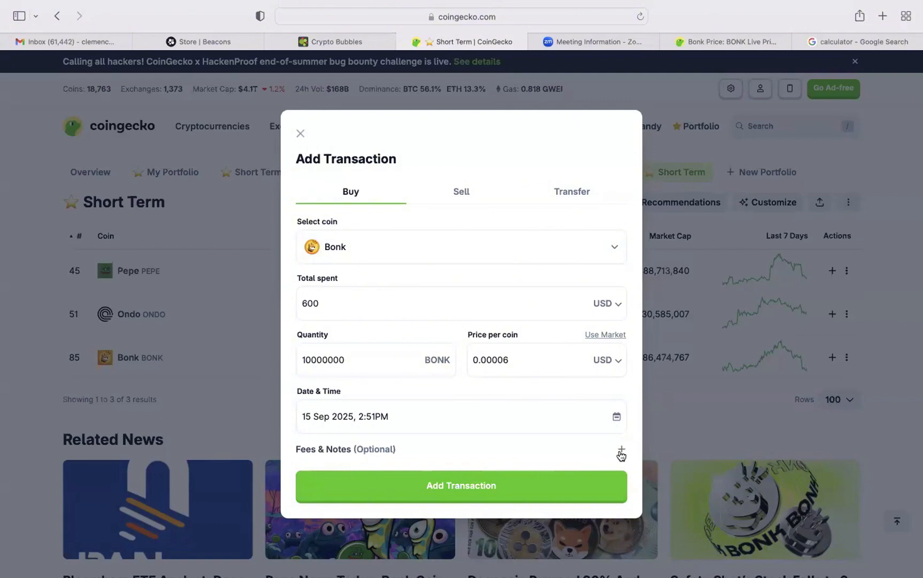
pyautogui.click(621, 452)
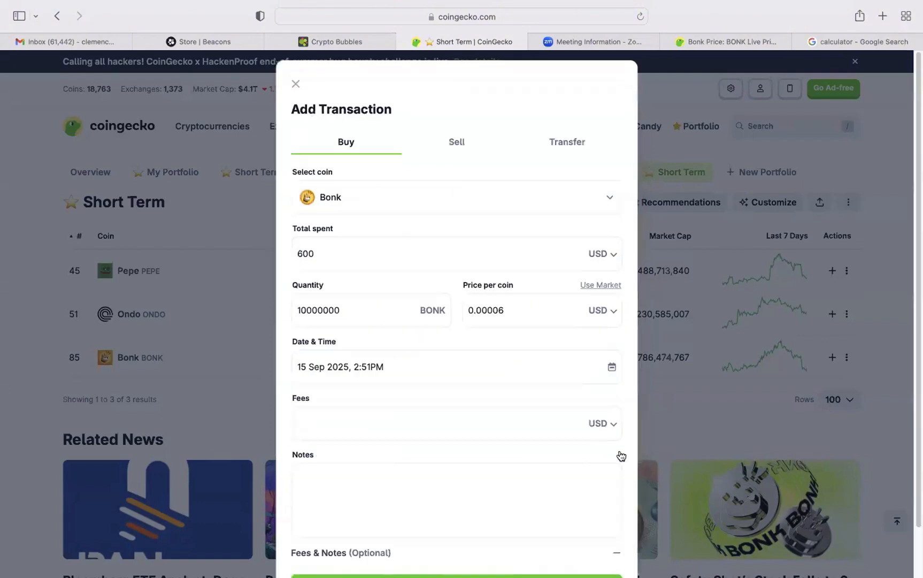
pyautogui.click(618, 553)
pyautogui.click(621, 449)
pyautogui.click(310, 479)
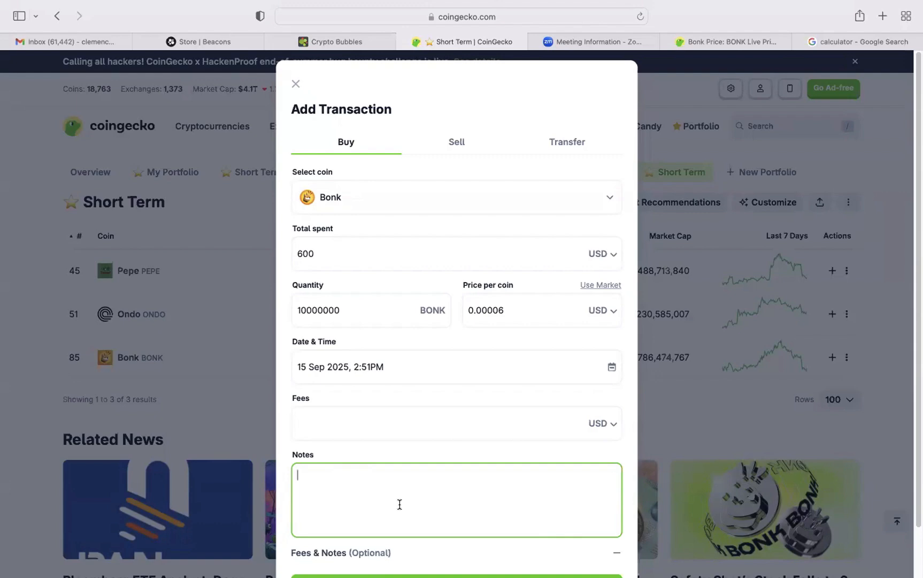
pyautogui.click(616, 557)
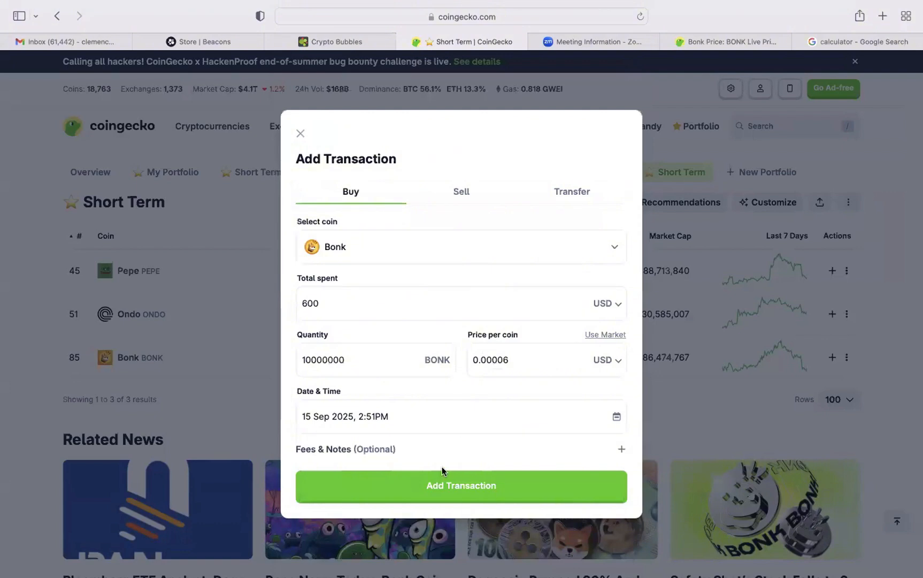
pyautogui.click(454, 486)
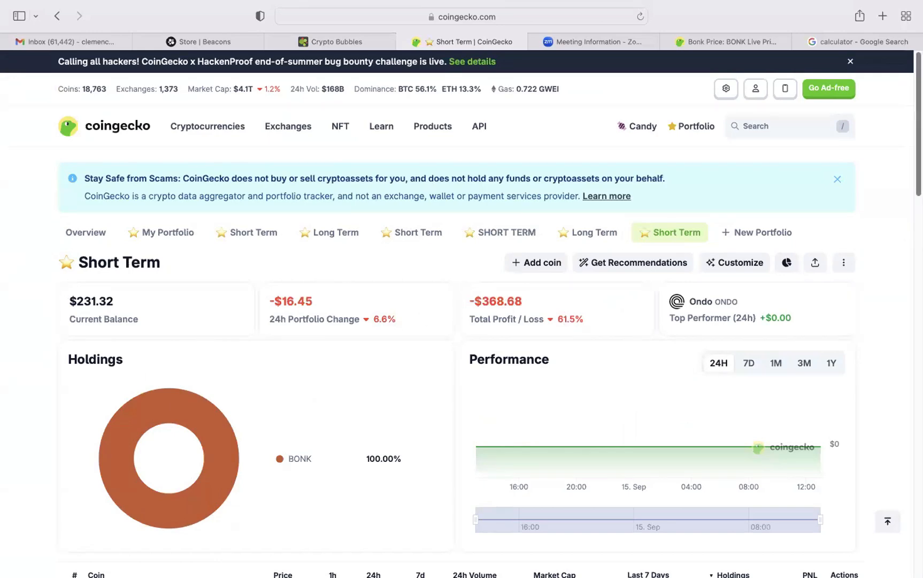
# Review the Short Term portfolio's balance, profit and loss, performance chart and coin holdings.
pyautogui.scroll(-5, 462, 314)
pyautogui.scroll(-3, 461, 314)
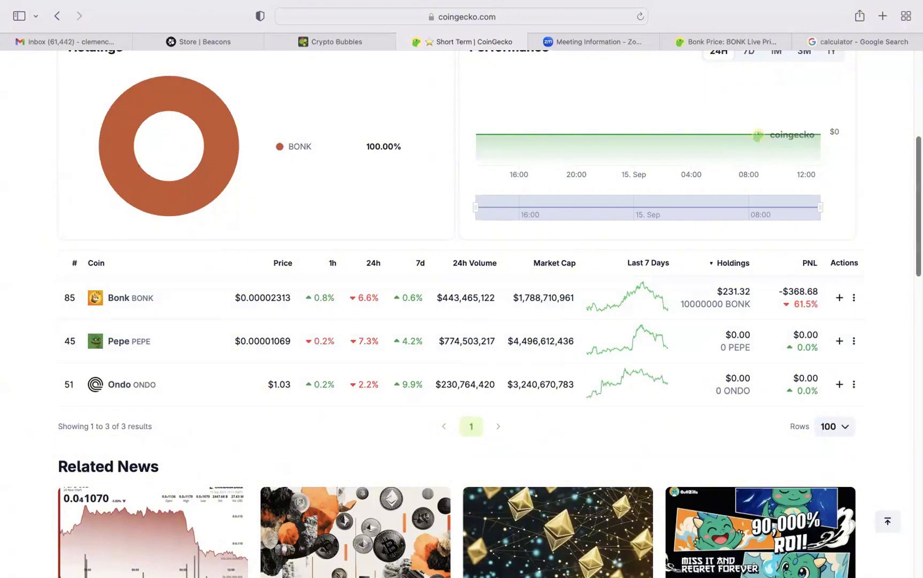
pyautogui.scroll(2, 462, 315)
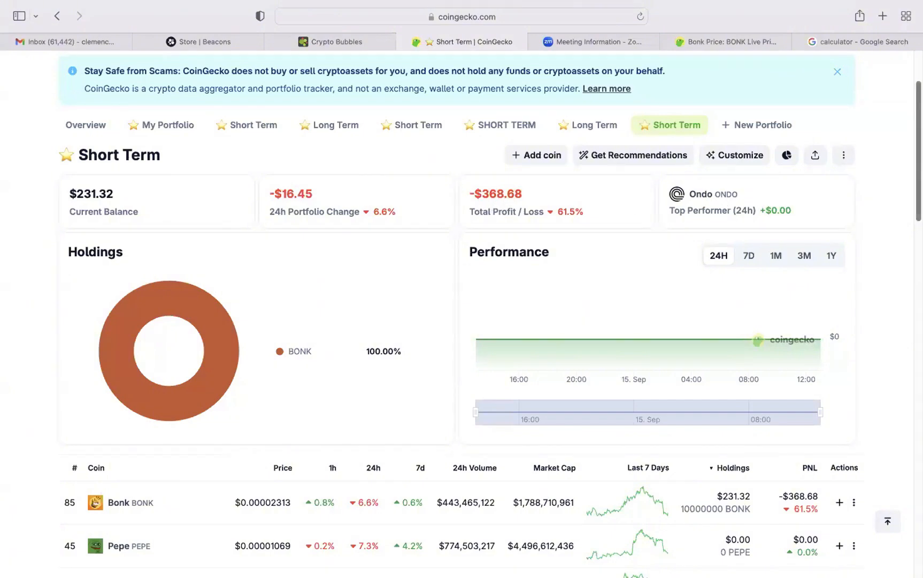
pyautogui.scroll(-8, 460, 320)
pyautogui.scroll(2, 460, 321)
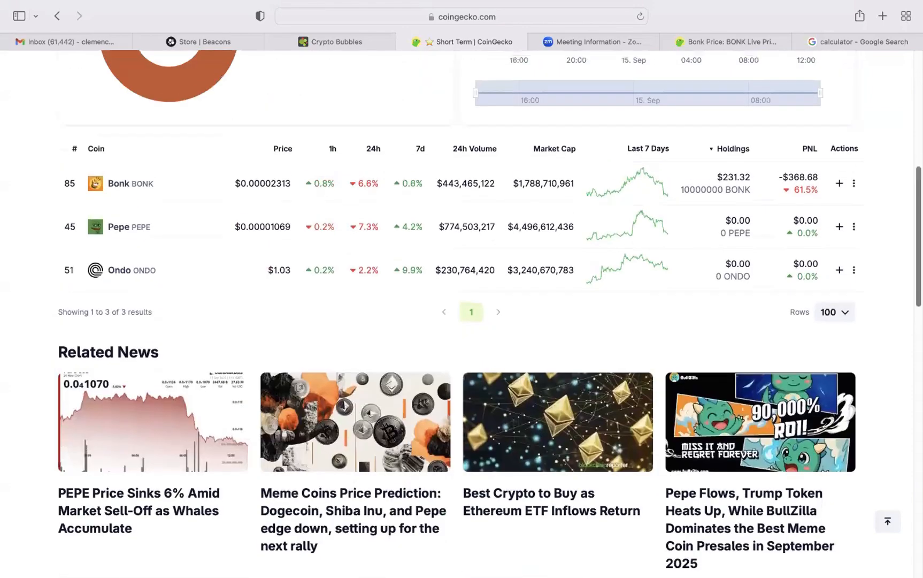
pyautogui.scroll(1, 880, 204)
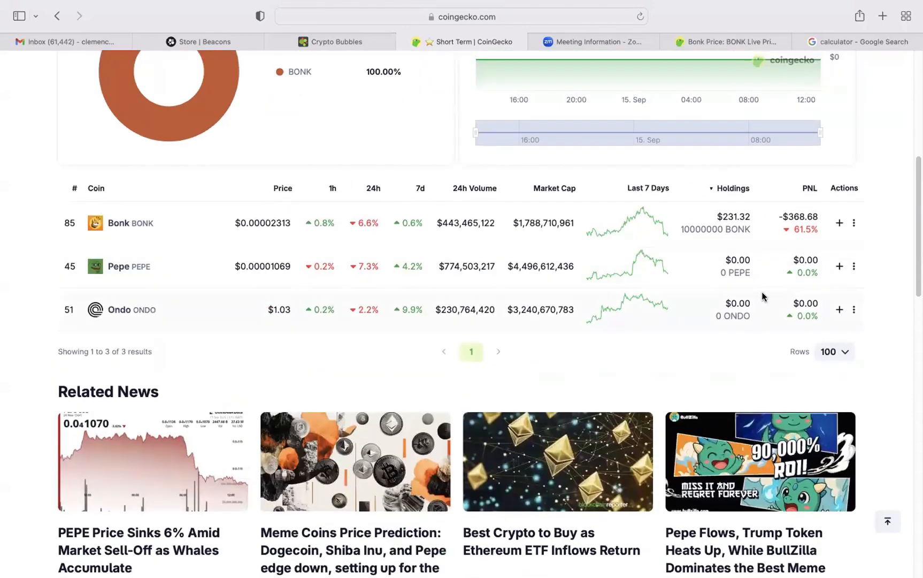
# Start a buy transaction for Ondo and enter a price per coin of 0.60 USD.
pyautogui.click(839, 310)
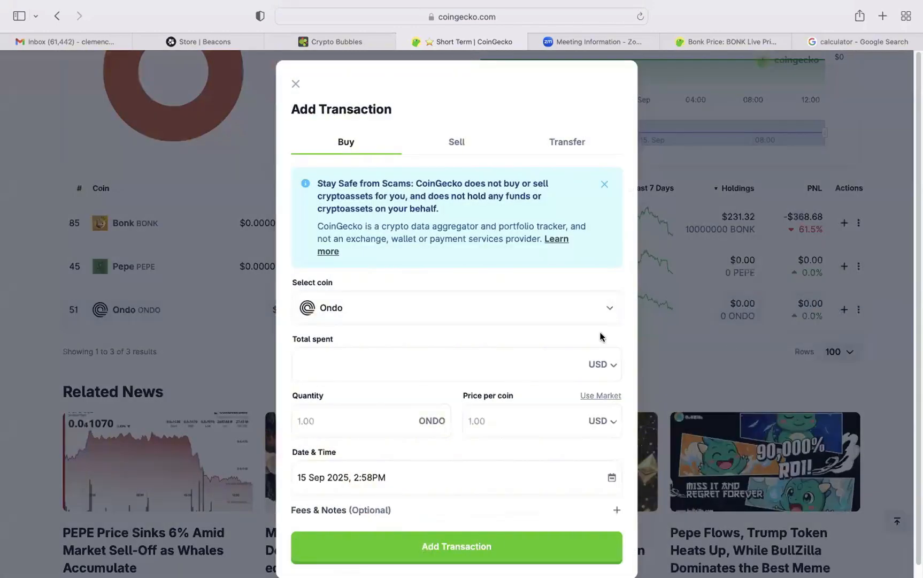
pyautogui.click(352, 415)
pyautogui.click(533, 426)
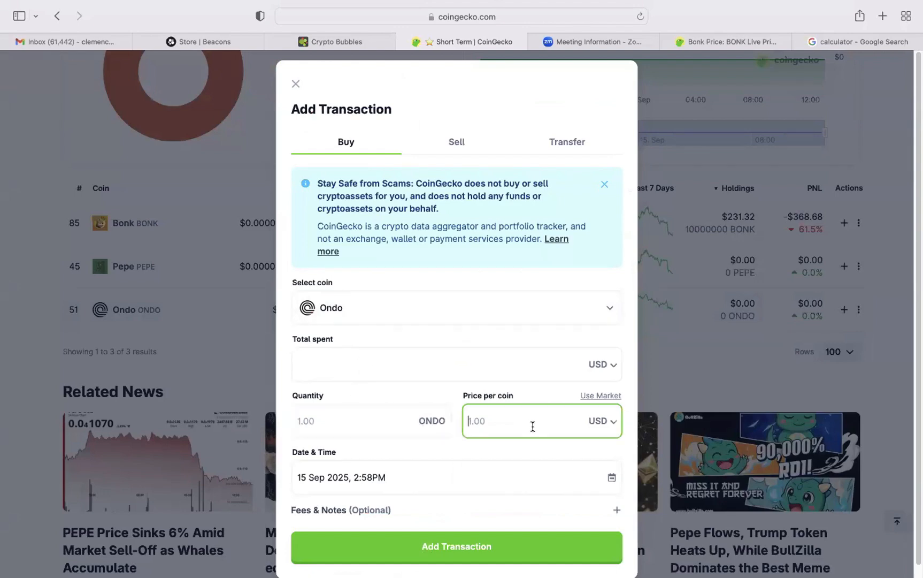
pyautogui.write('0.60')
# Set the Ondo transaction's quantity to 1000 ONDO and its price per coin to 0.60 USD.
pyautogui.click(373, 430)
pyautogui.write('1')
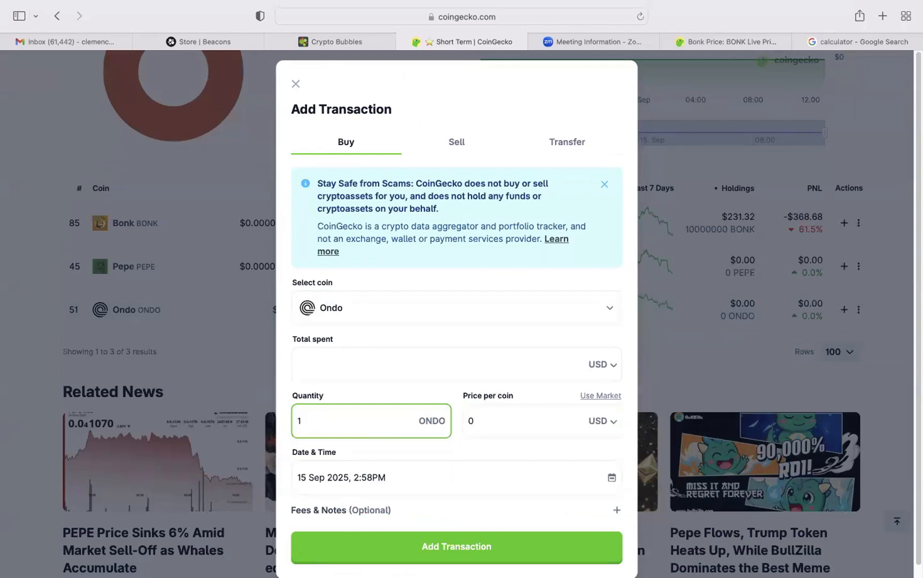
pyautogui.write('000')
pyautogui.click(473, 428)
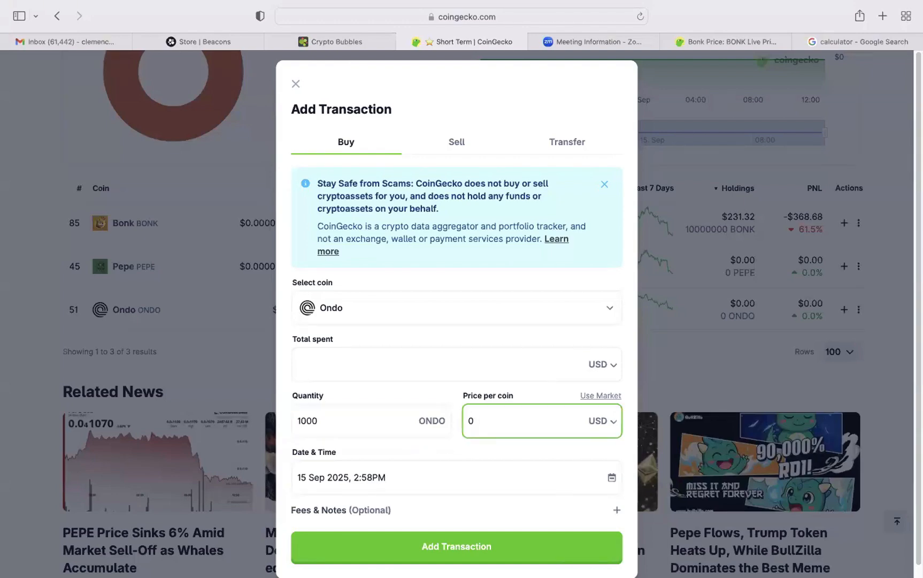
pyautogui.write('.60')
pyautogui.click(505, 442)
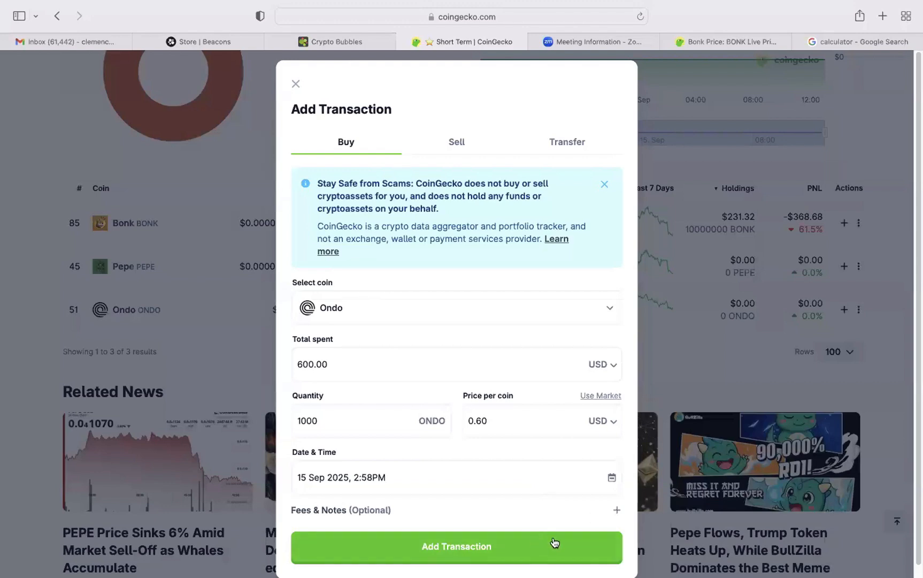
# Expand the optional fees and notes of the Ondo buy transaction and set the fee to 1 USD.
pyautogui.click(618, 511)
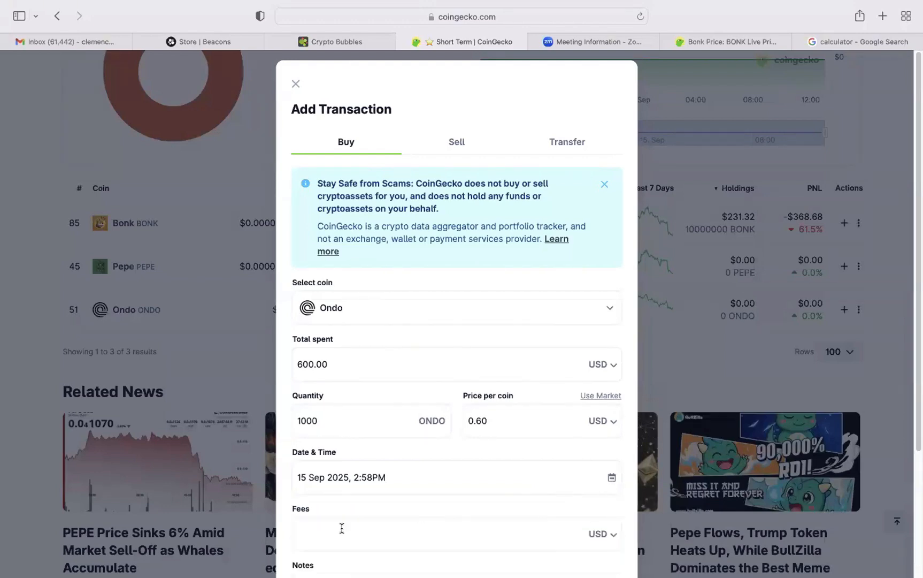
pyautogui.click(388, 531)
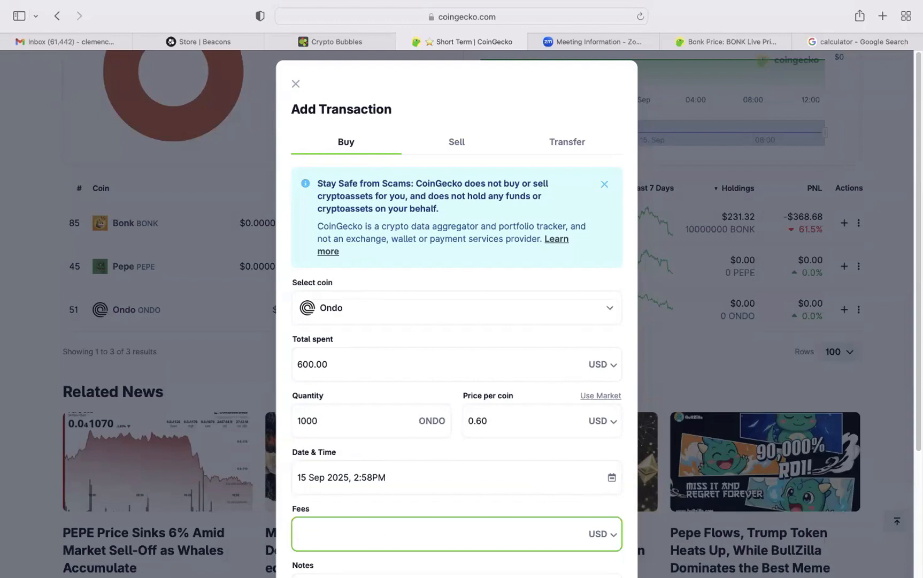
pyautogui.write('1')
pyautogui.click(615, 534)
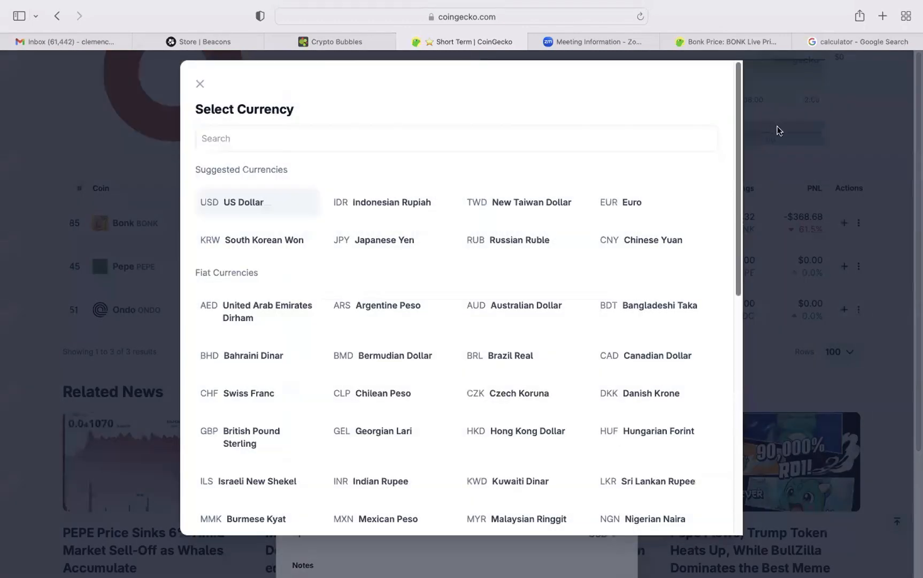
pyautogui.click(778, 125)
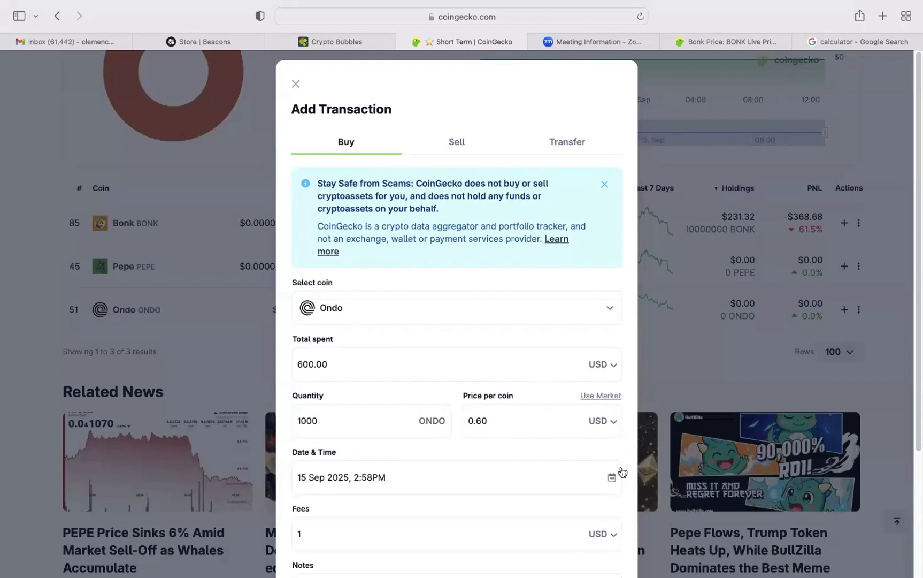
# Dismiss the "Stay Safe from Scams" notice in the Ondo transaction form.
pyautogui.scroll(-1, 554, 561)
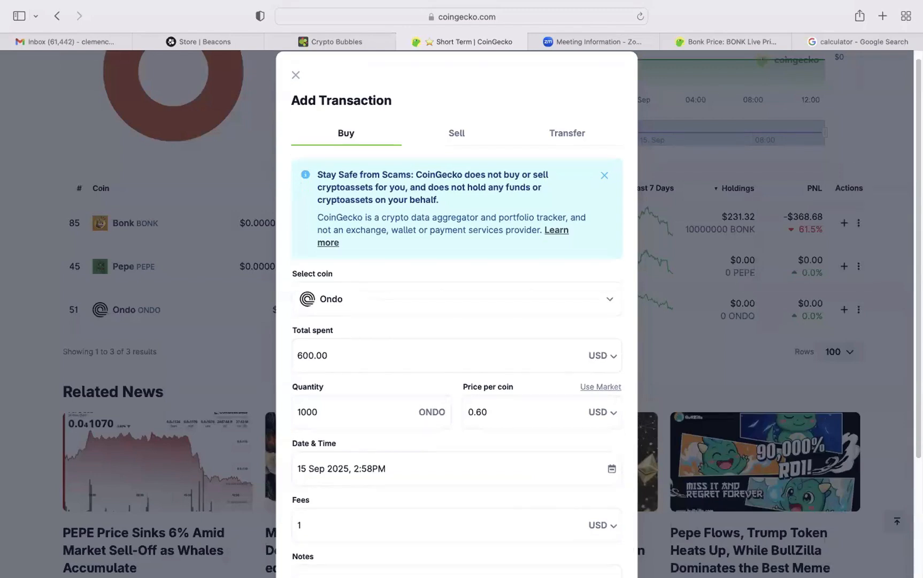
pyautogui.scroll(-1, 554, 561)
pyautogui.click(554, 567)
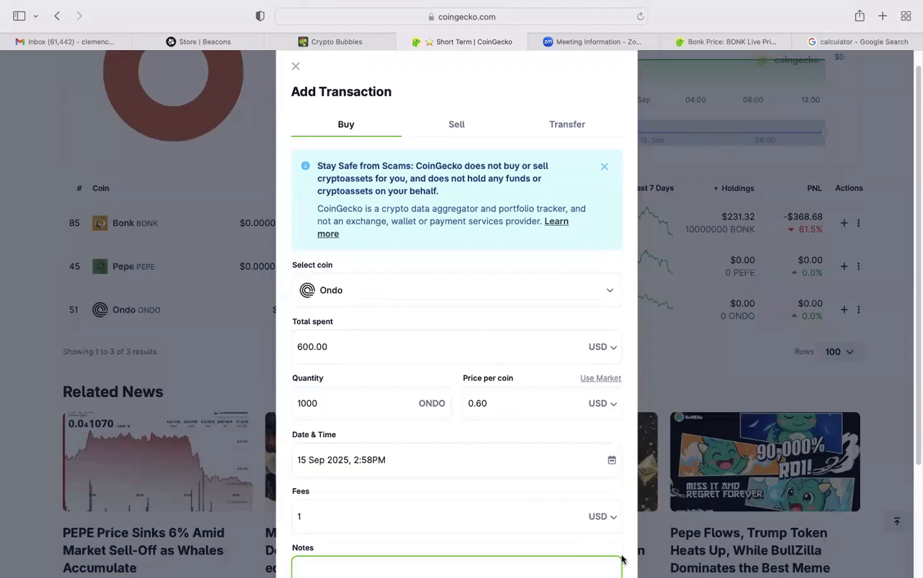
pyautogui.moveTo(626, 558); pyautogui.dragTo(627, 560)
pyautogui.click(595, 563)
pyautogui.moveTo(555, 118); pyautogui.dragTo(556, 65)
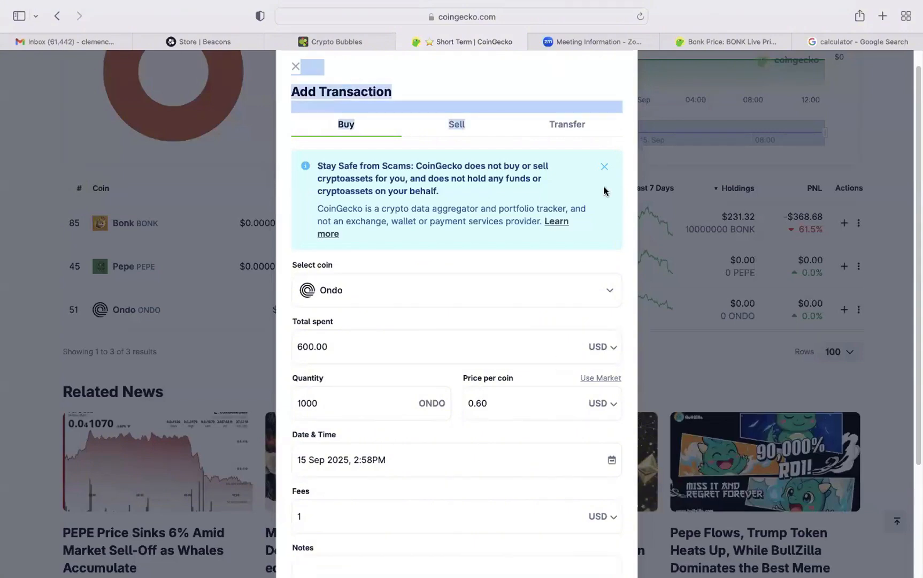
pyautogui.click(623, 188)
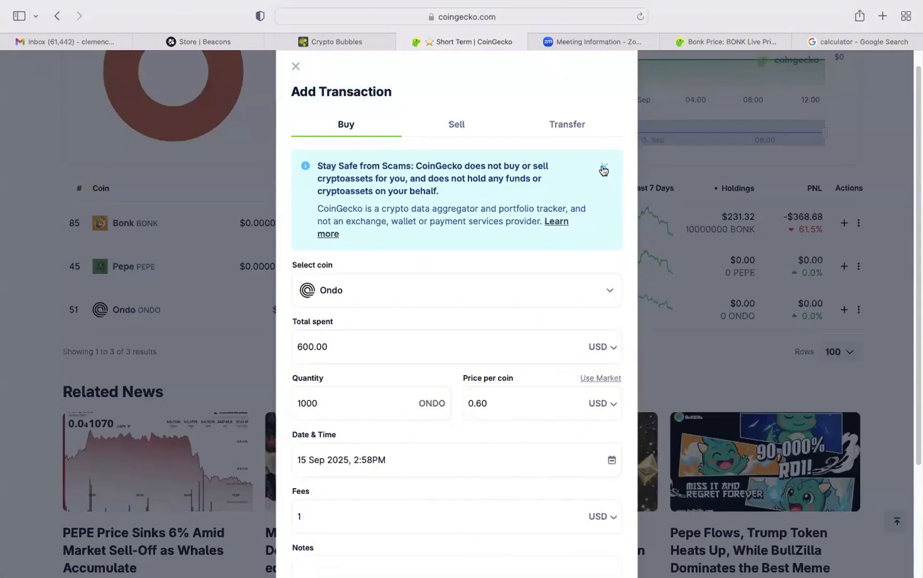
pyautogui.click(603, 170)
# Enter the note "40% of my Ondo = Short term" for the Ondo buy and add the transaction.
pyautogui.click(326, 455)
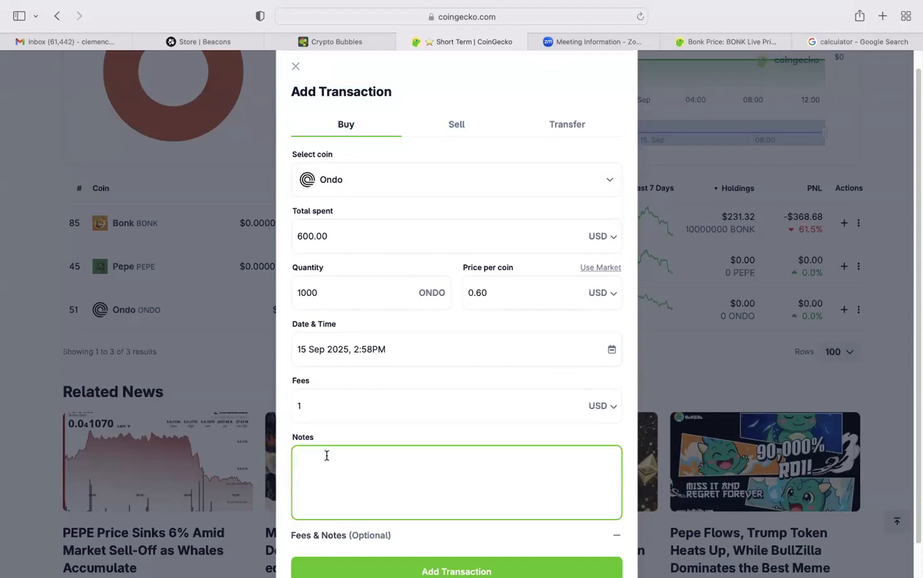
pyautogui.write('40% of my Ondo = Short term')
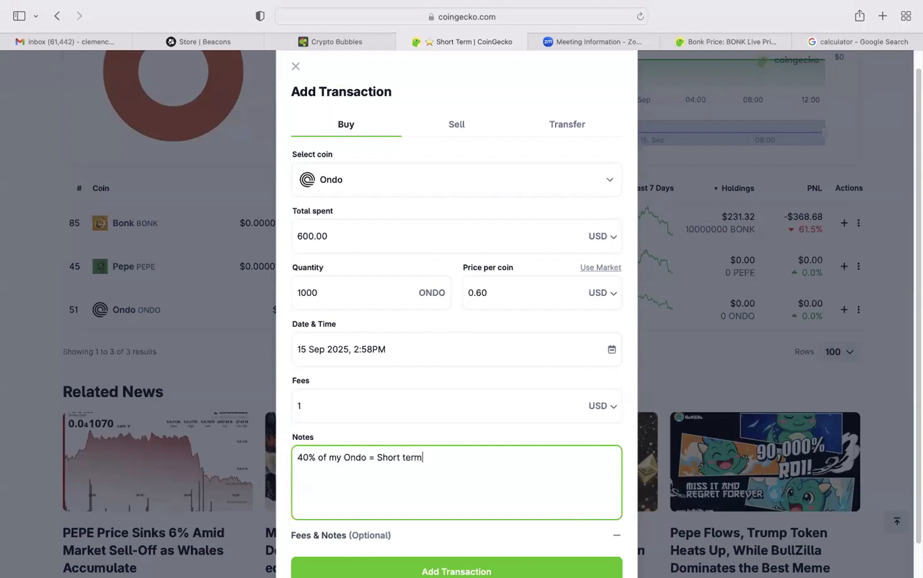
pyautogui.click(617, 538)
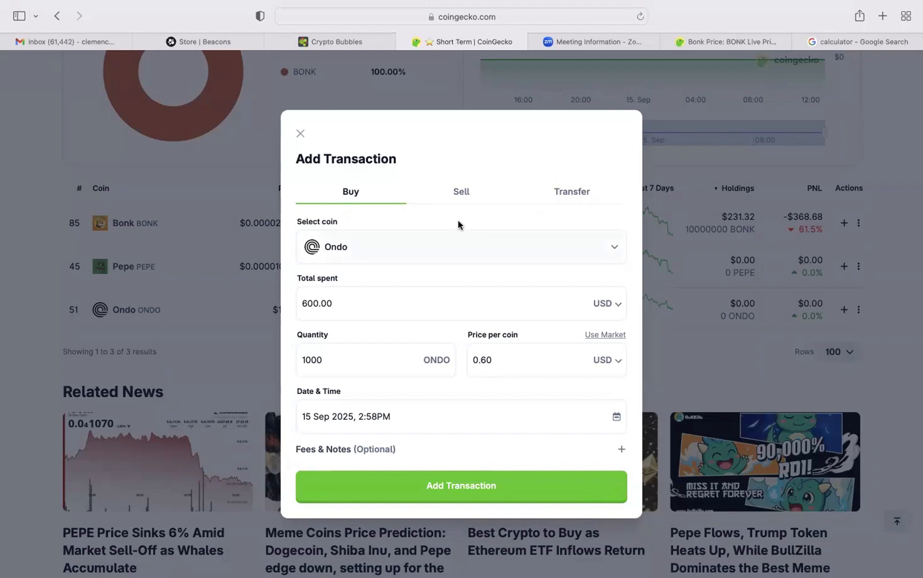
pyautogui.click(458, 486)
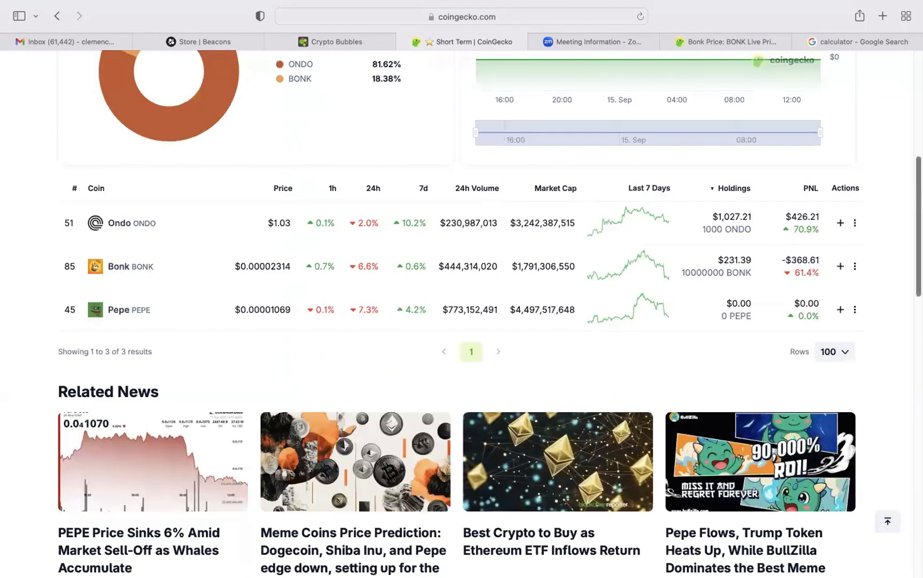
# Review the Short Term portfolio's balance, total profit and loss, holdings split, and each coin's holdings and PNL.
pyautogui.scroll(7, 461, 314)
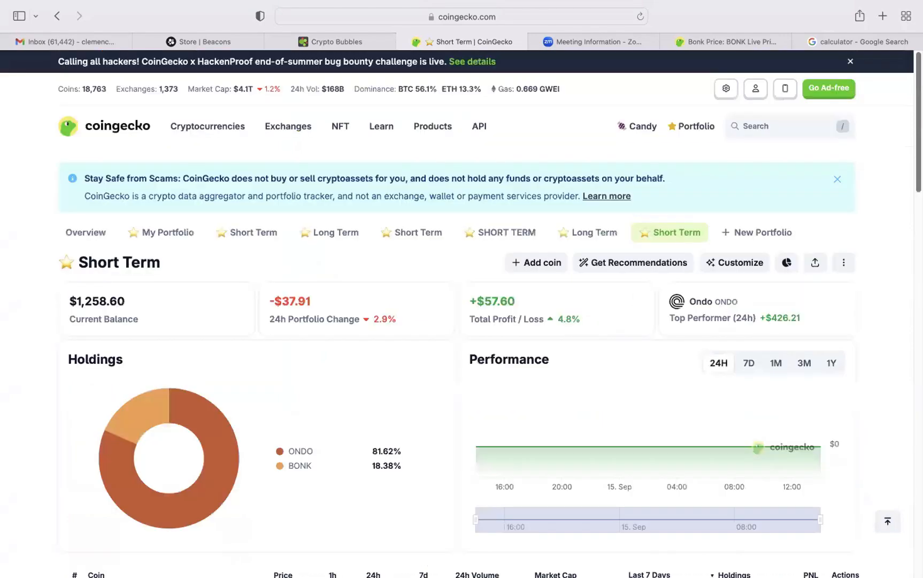
pyautogui.scroll(-8, 894, 241)
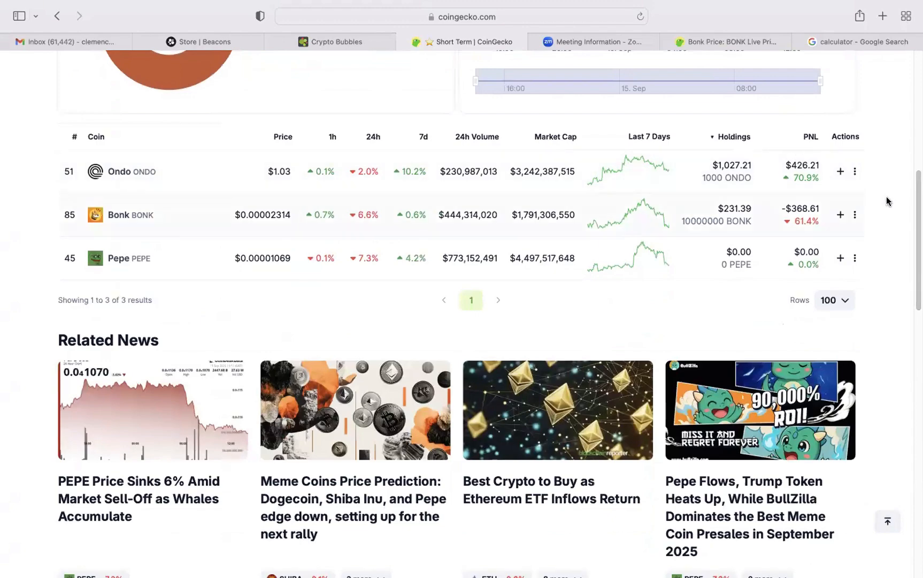
pyautogui.scroll(5, 904, 241)
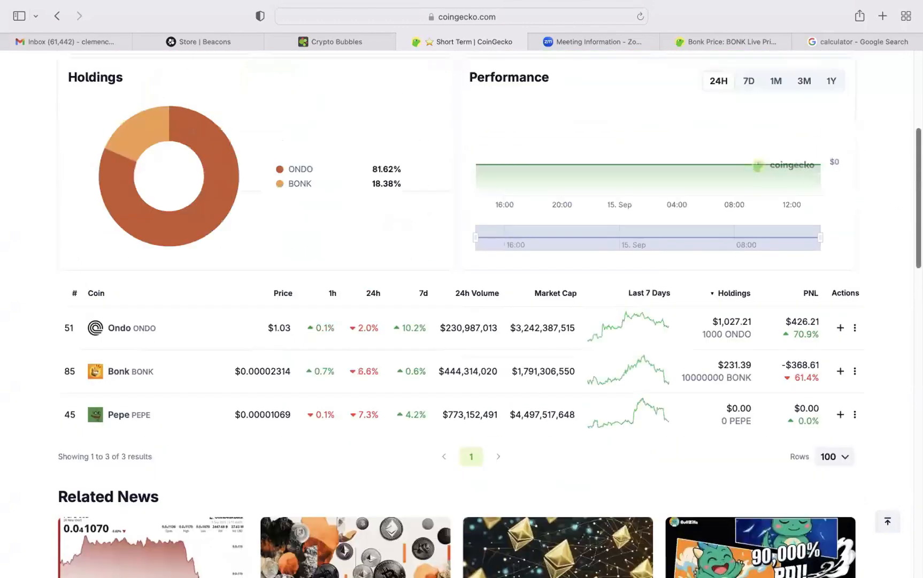
pyautogui.scroll(1, 903, 241)
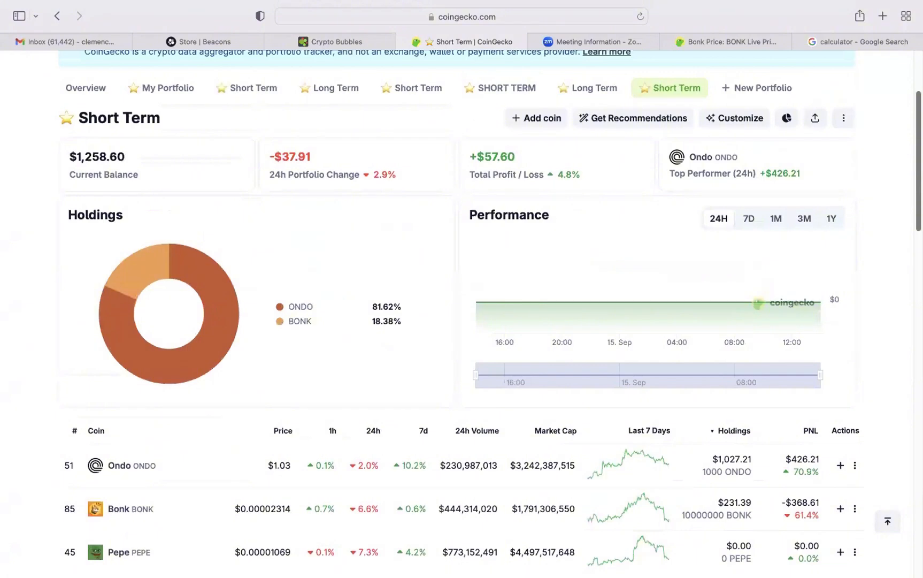
pyautogui.scroll(-5, 898, 188)
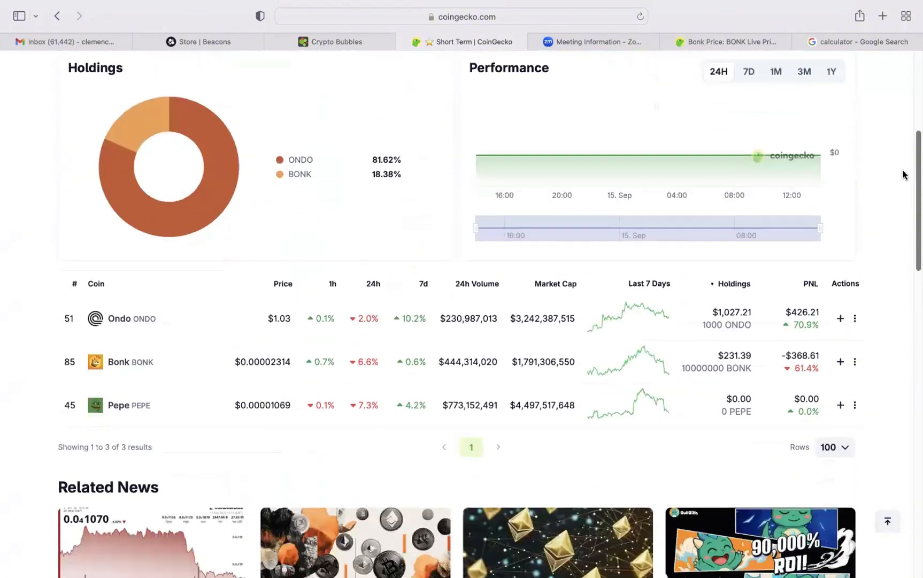
pyautogui.scroll(-2, 897, 186)
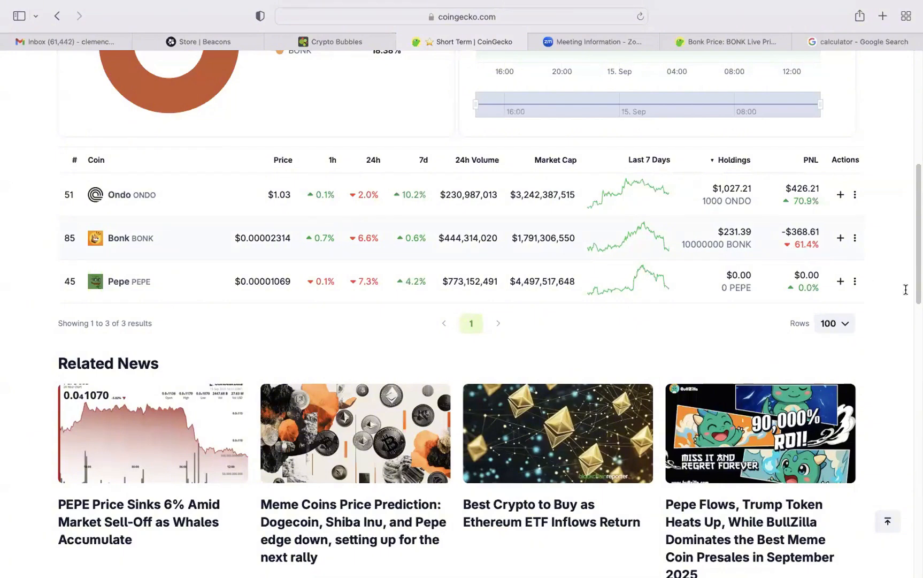
pyautogui.moveTo(905, 289); pyautogui.dragTo(894, 256)
pyautogui.click(894, 257)
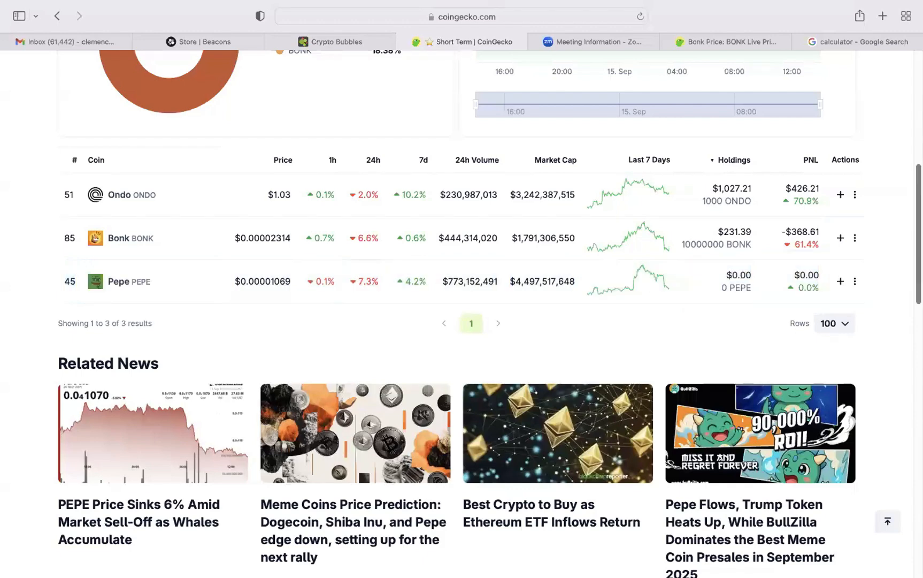
pyautogui.scroll(4, 894, 256)
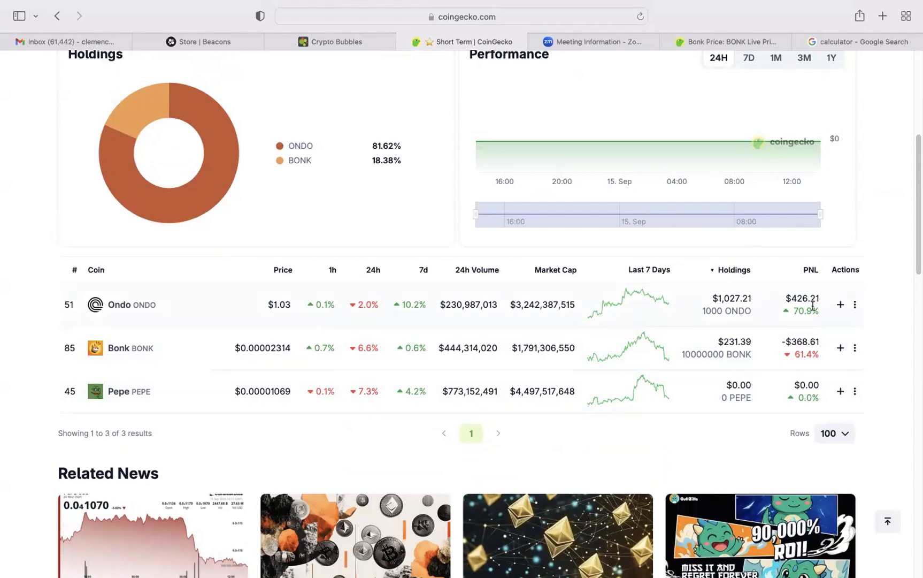
pyautogui.scroll(5, 462, 314)
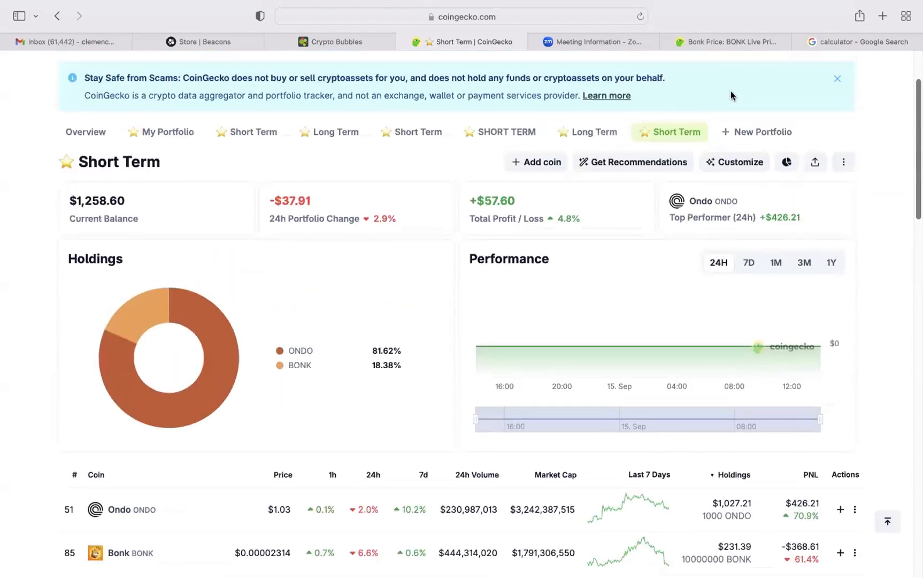
pyautogui.scroll(1, 151, 223)
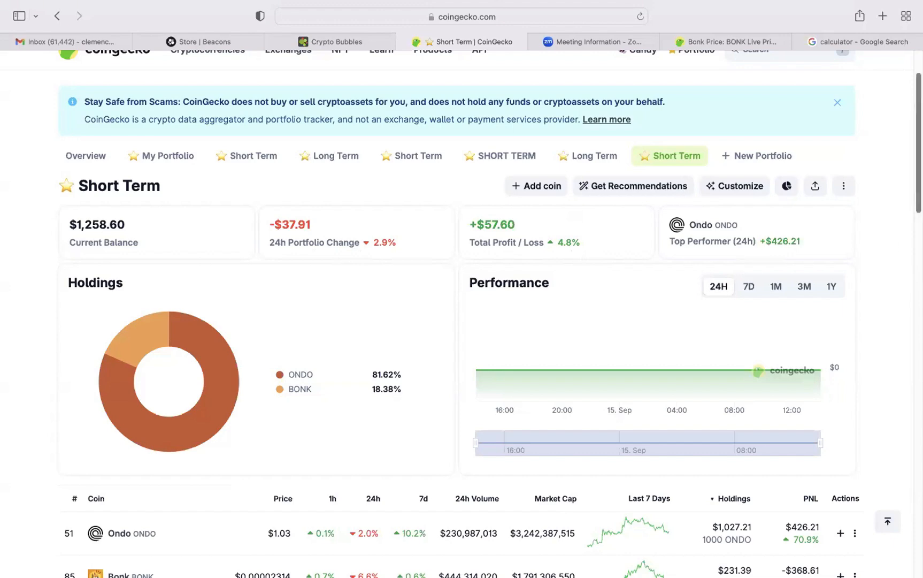
# Start a sell transaction for Ondo in the Short Term portfolio's coin list.
pyautogui.scroll(-6, 461, 313)
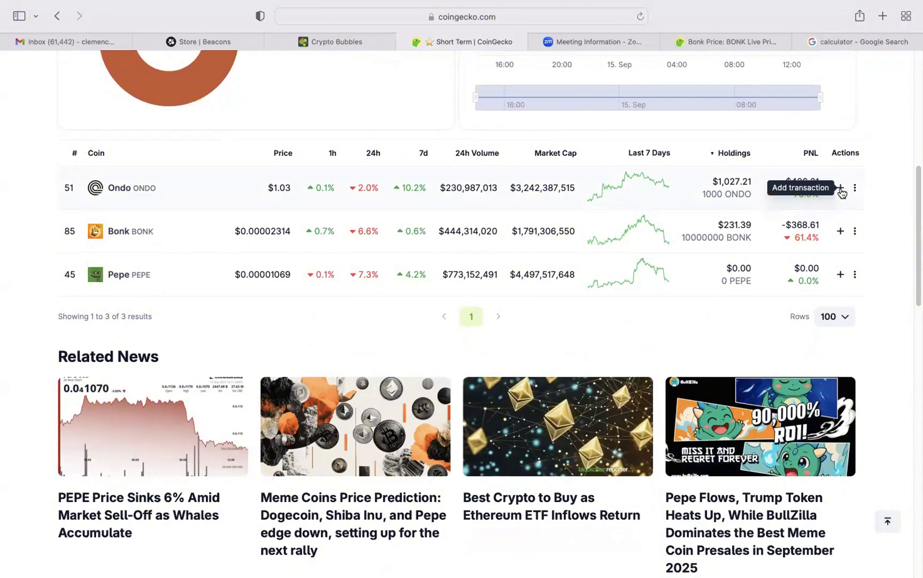
pyautogui.click(840, 188)
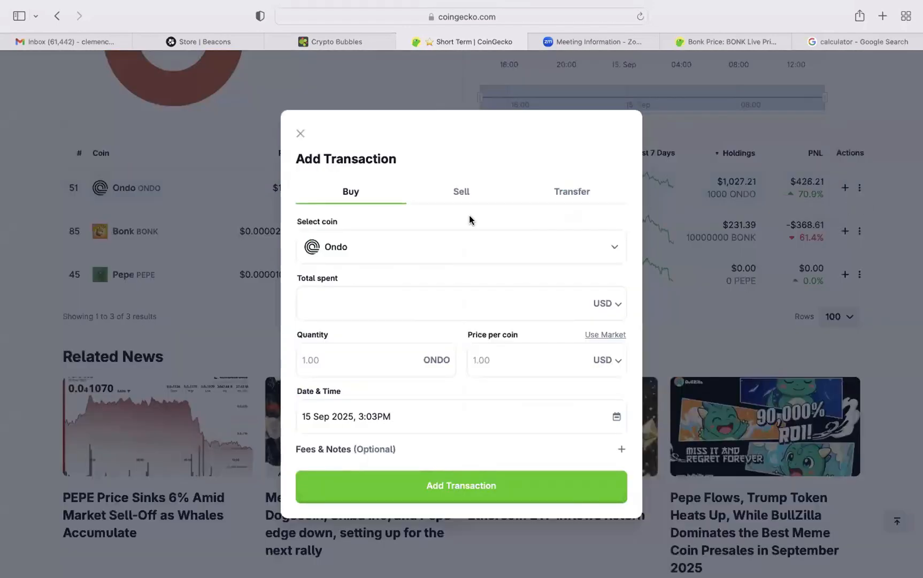
pyautogui.click(462, 195)
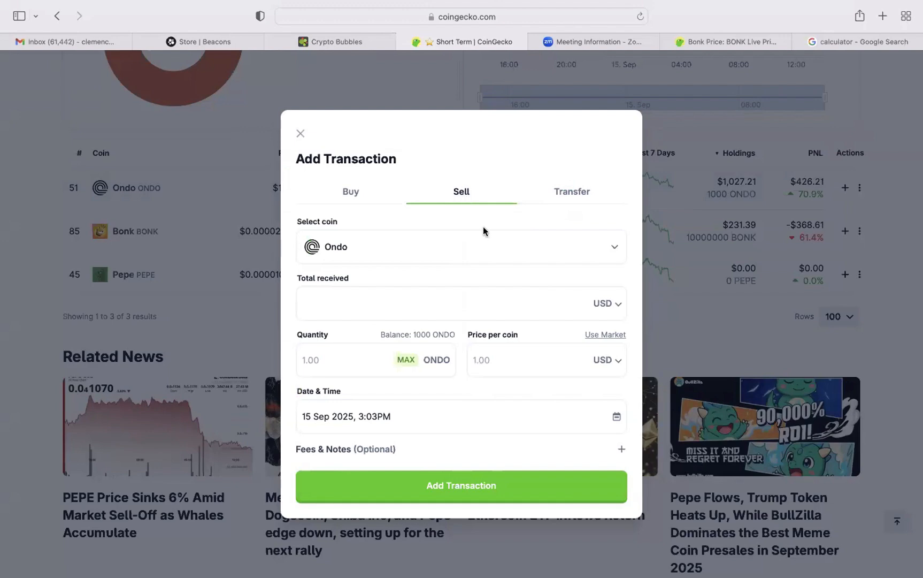
pyautogui.click(509, 363)
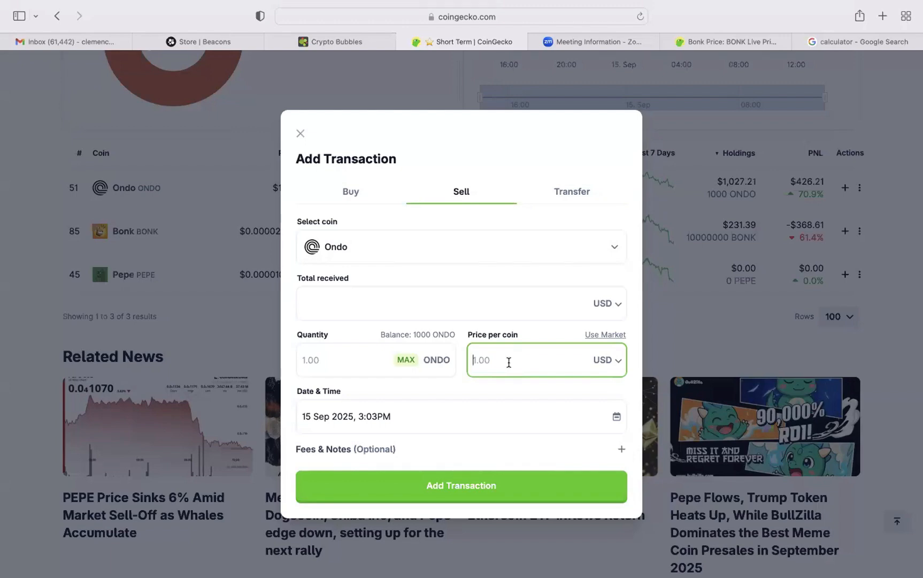
# Search for ondo, check the current price on Ondo's coin page, and return to the sell transaction.
pyautogui.click(745, 43)
pyautogui.click(775, 131)
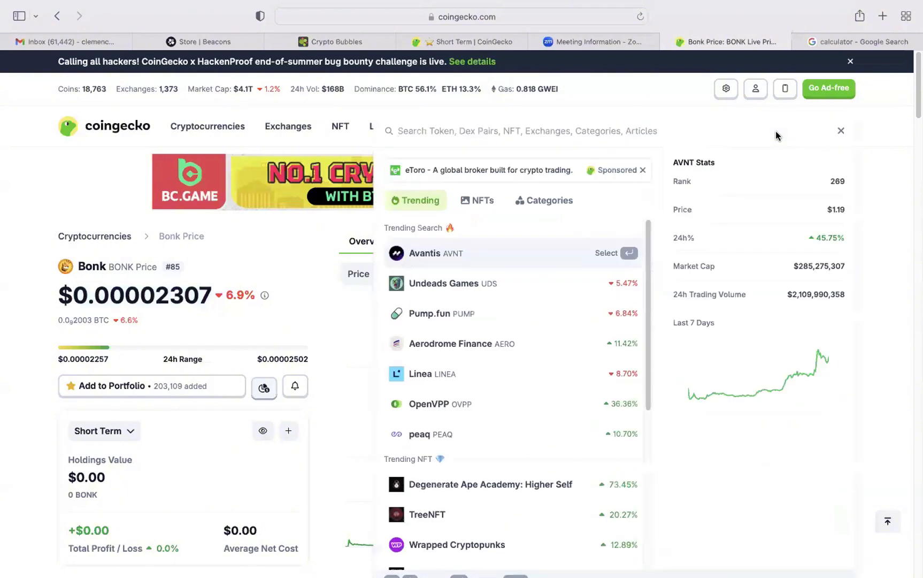
pyautogui.write('ond')
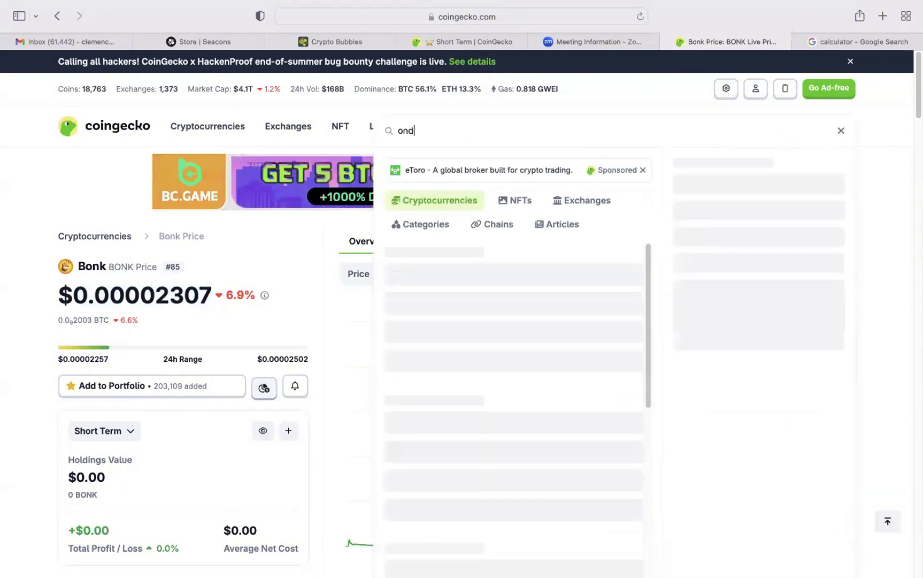
pyautogui.write('o')
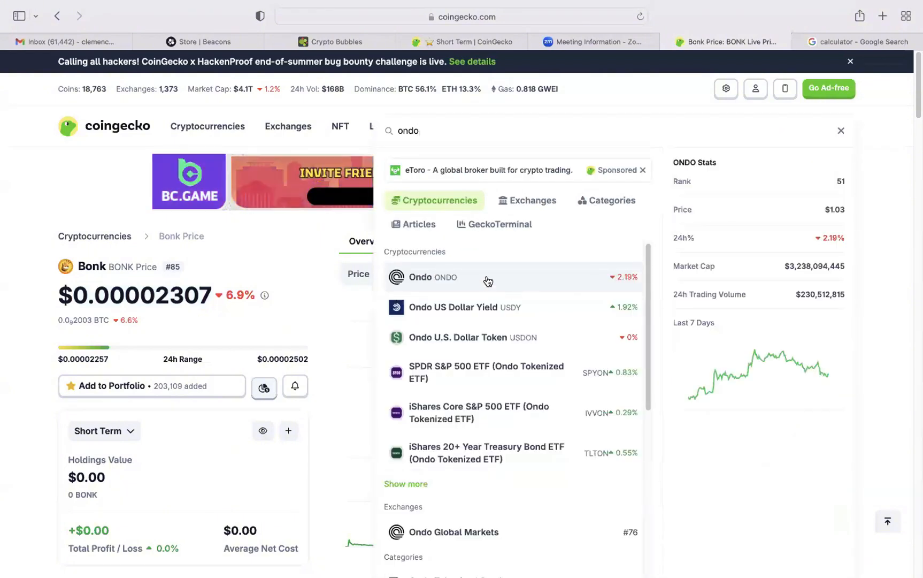
pyautogui.click(486, 277)
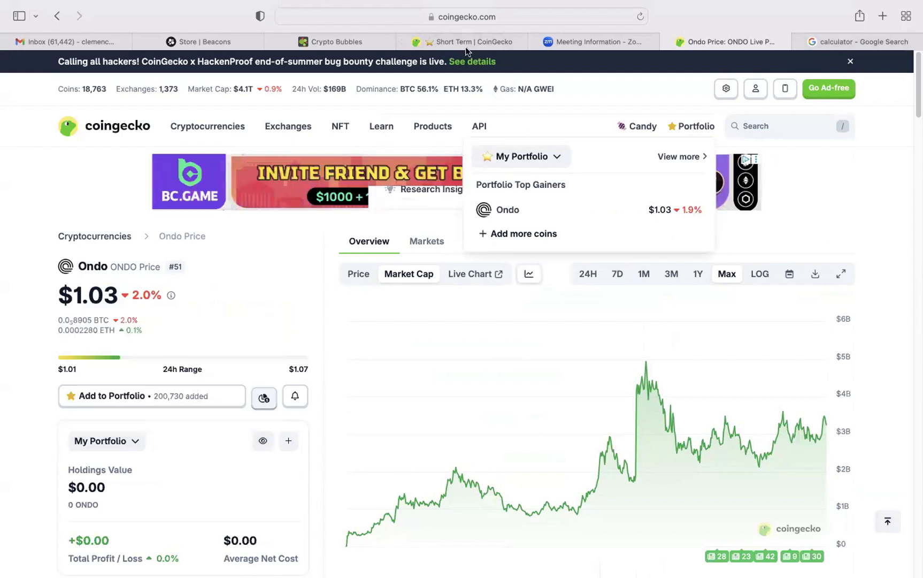
pyautogui.click(478, 41)
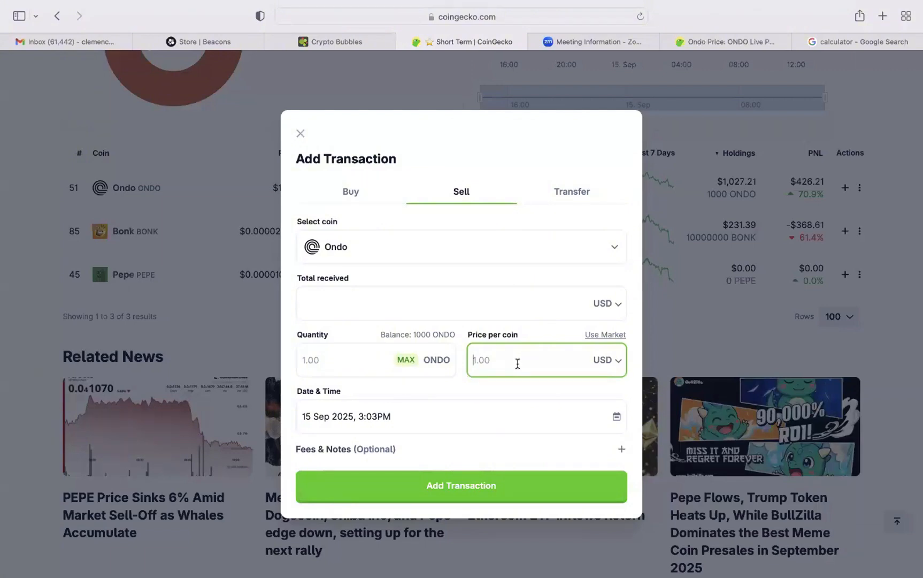
# Set the Ondo sell transaction's price per coin to 1 USD and its quantity to 100 ONDO.
pyautogui.write('1')
pyautogui.click(357, 359)
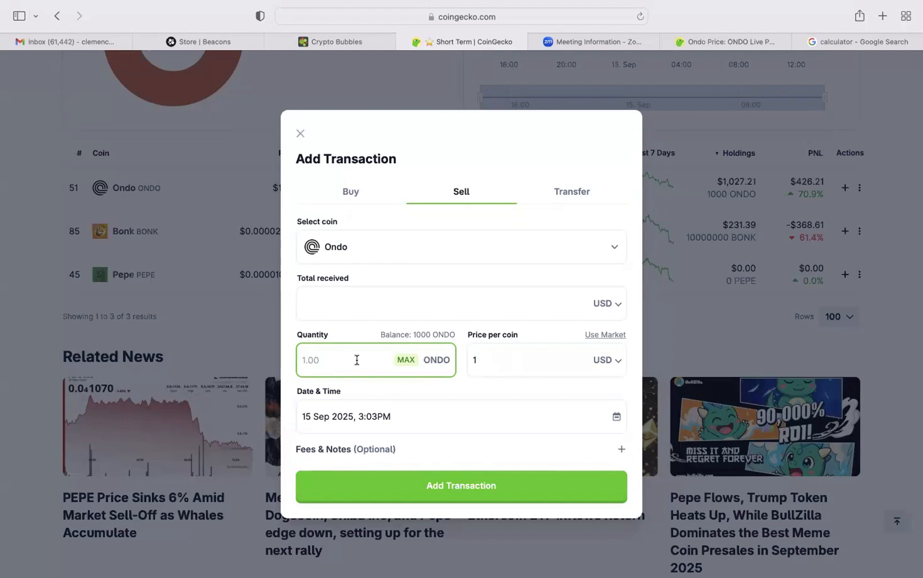
pyautogui.write('100')
pyautogui.click(501, 362)
pyautogui.press('BackSpace')
pyautogui.write('1')
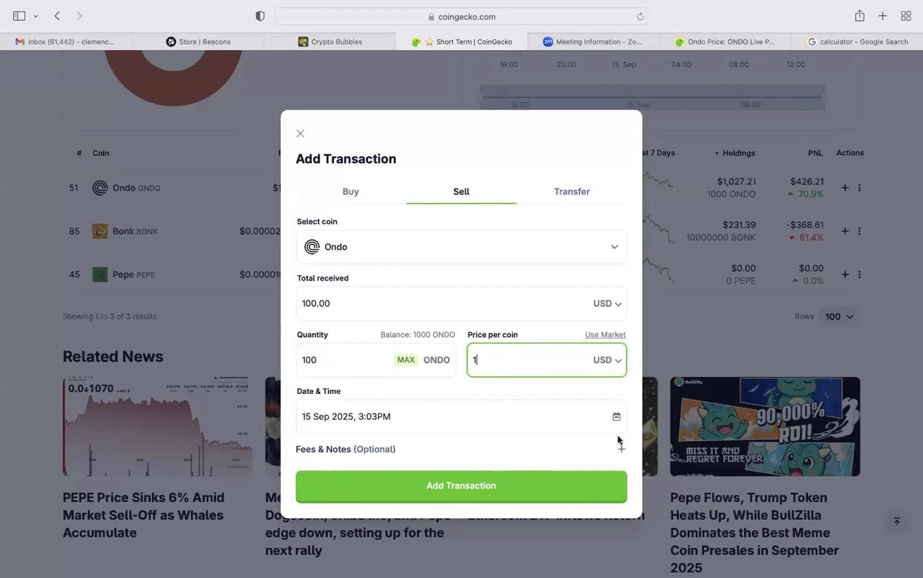
pyautogui.click(636, 412)
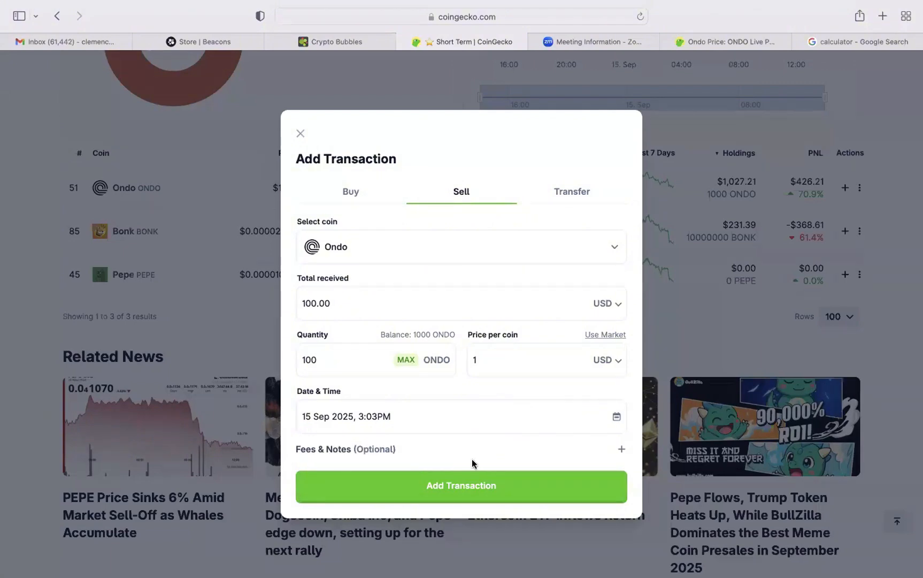
# Set the Ondo sell transaction's fees to 1 USD, leave the notes empty, and add the transaction.
pyautogui.click(622, 450)
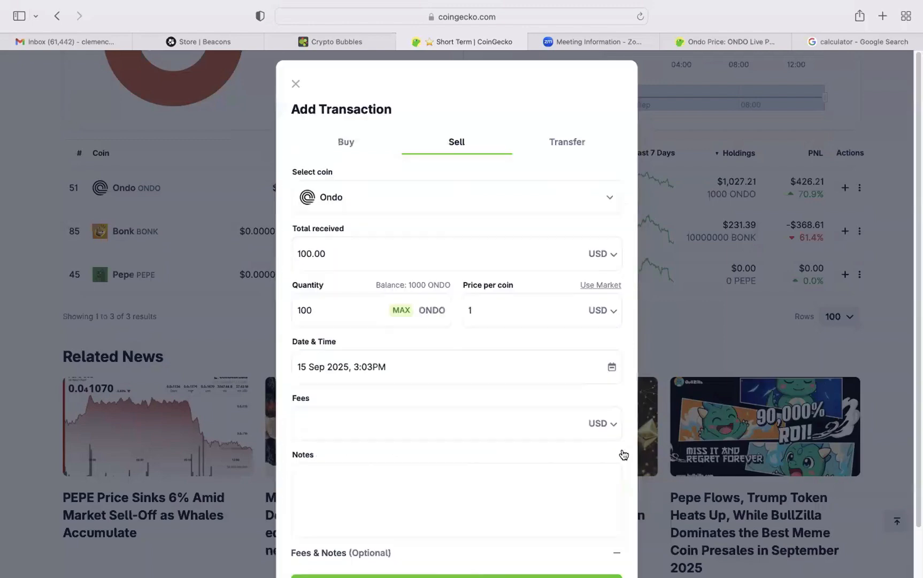
pyautogui.click(380, 415)
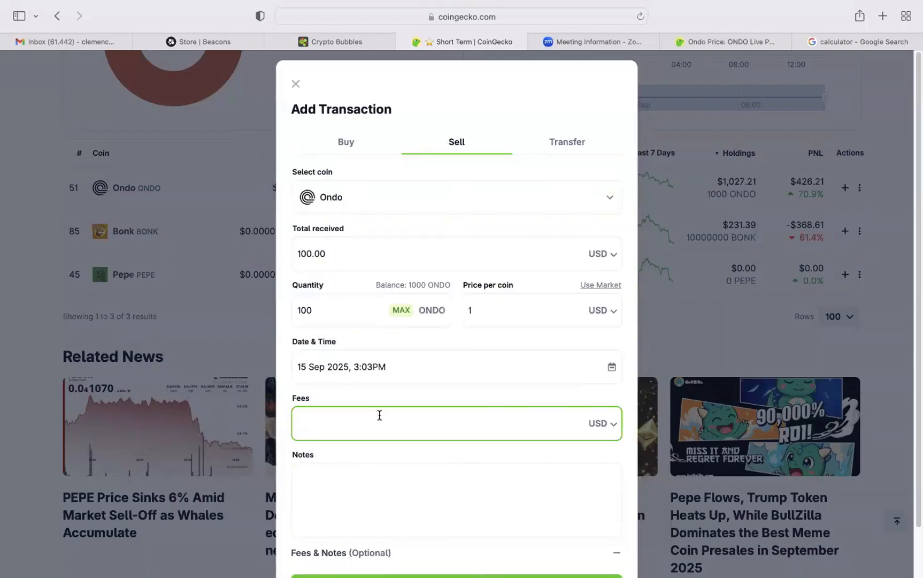
pyautogui.write('1')
pyautogui.click(616, 557)
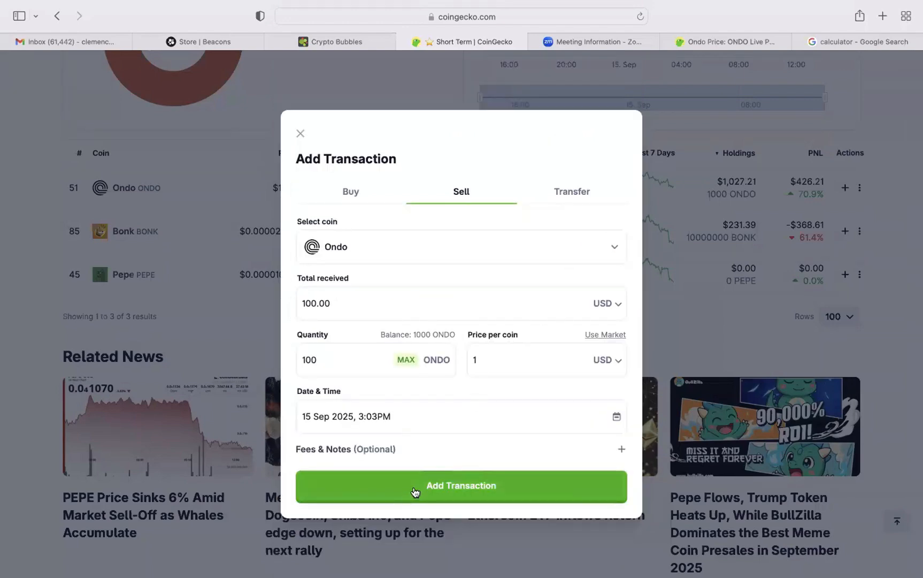
pyautogui.click(623, 451)
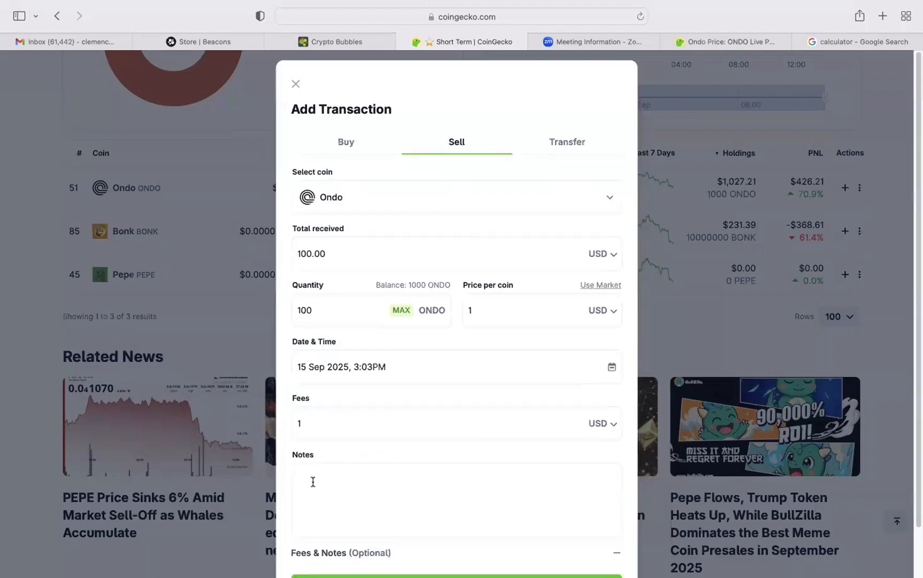
pyautogui.click(312, 482)
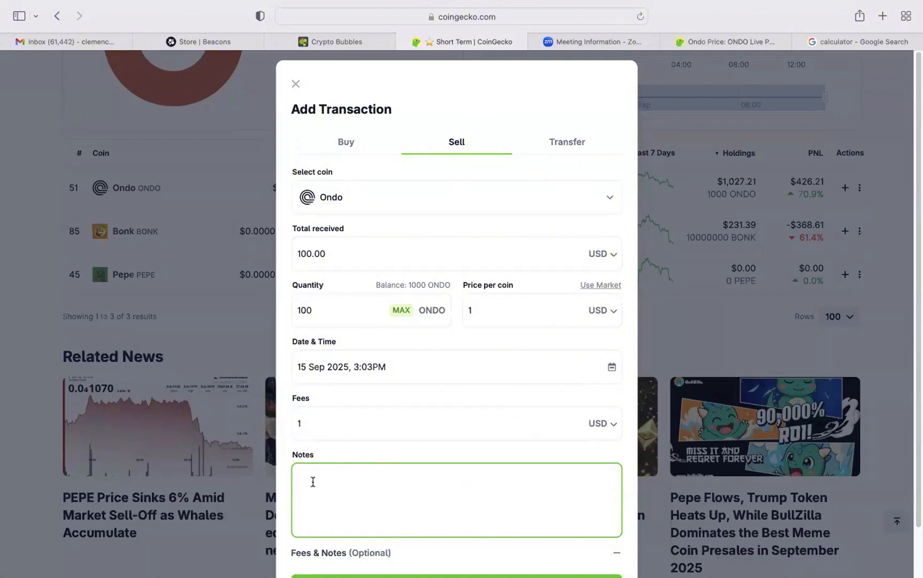
pyautogui.click(617, 552)
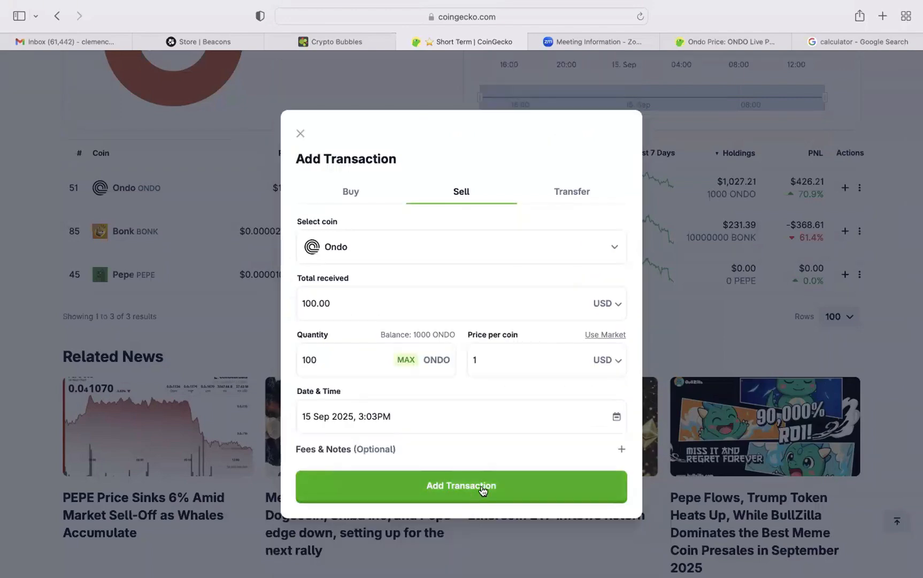
pyautogui.click(483, 490)
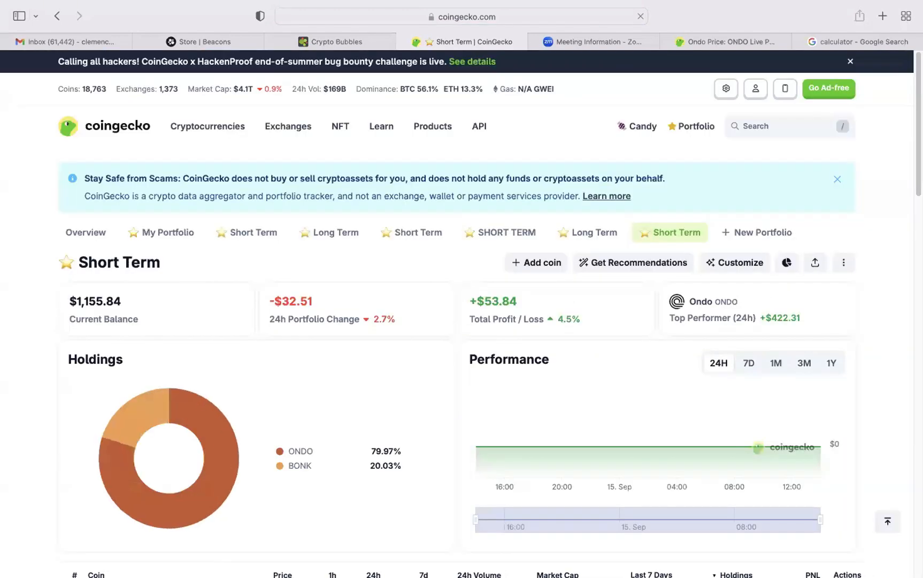
# Review each coin's holdings and PNL in the Short Term portfolio's coin list.
pyautogui.scroll(-8, 647, 445)
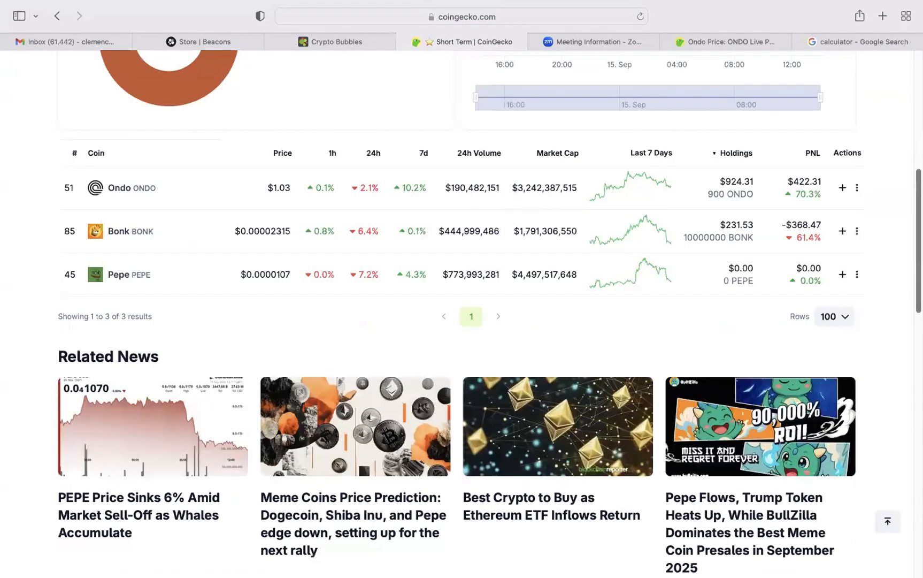
pyautogui.scroll(-2, 489, 310)
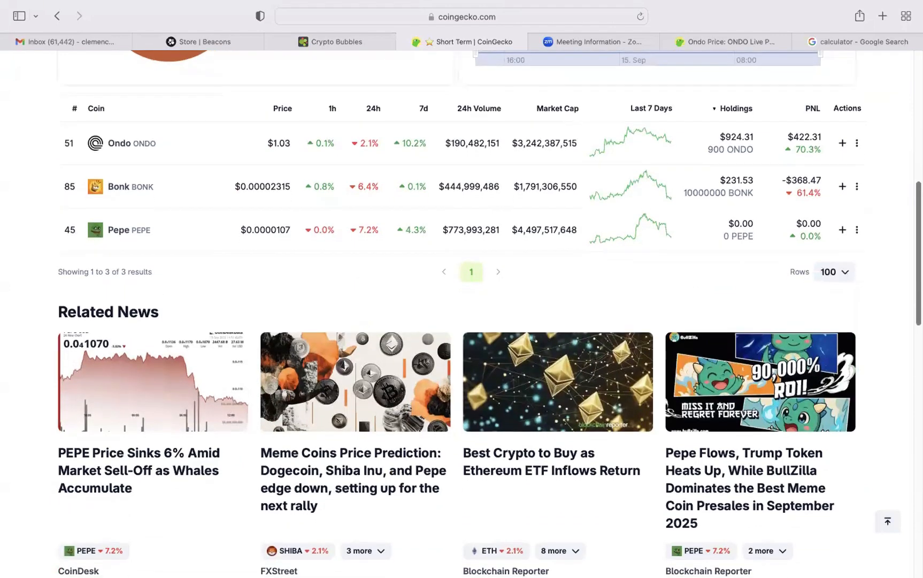
pyautogui.scroll(1, 489, 313)
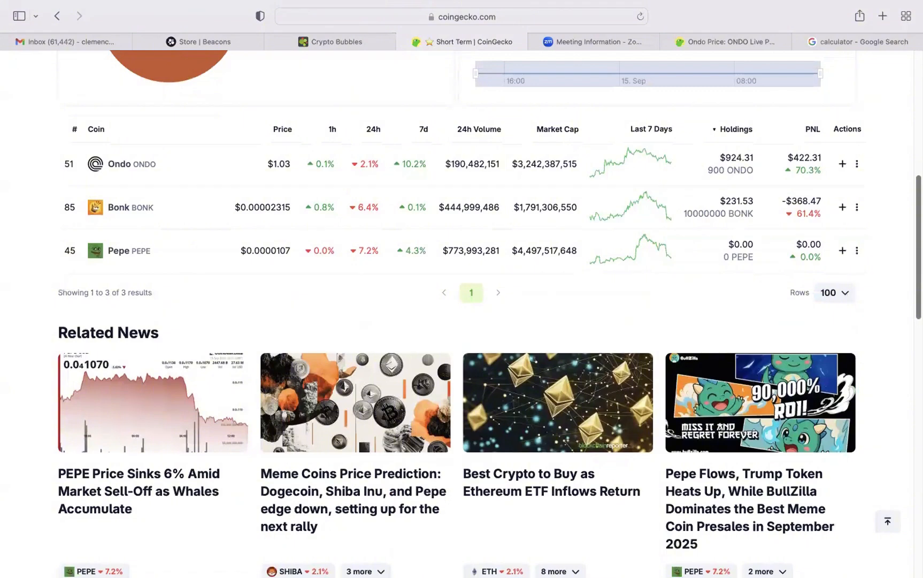
pyautogui.scroll(4, 489, 313)
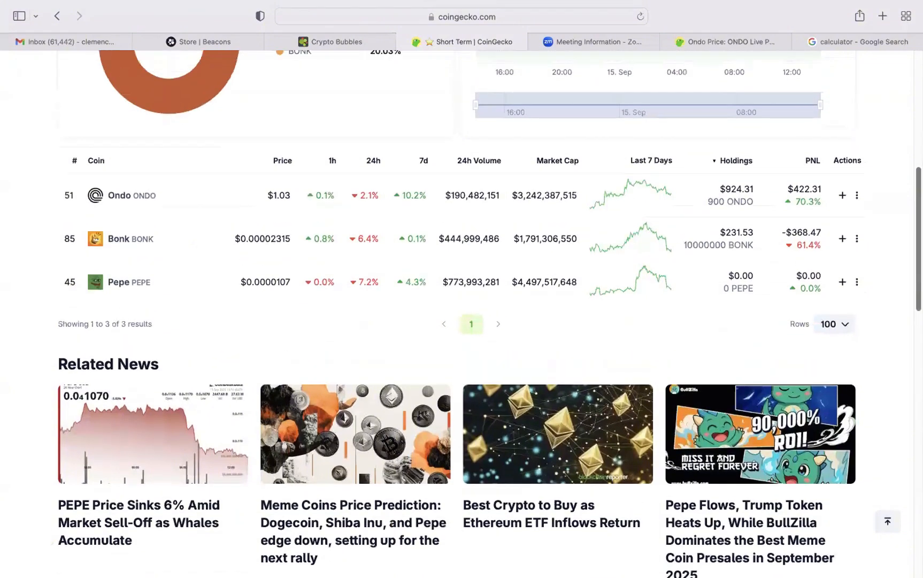
pyautogui.scroll(1, 489, 312)
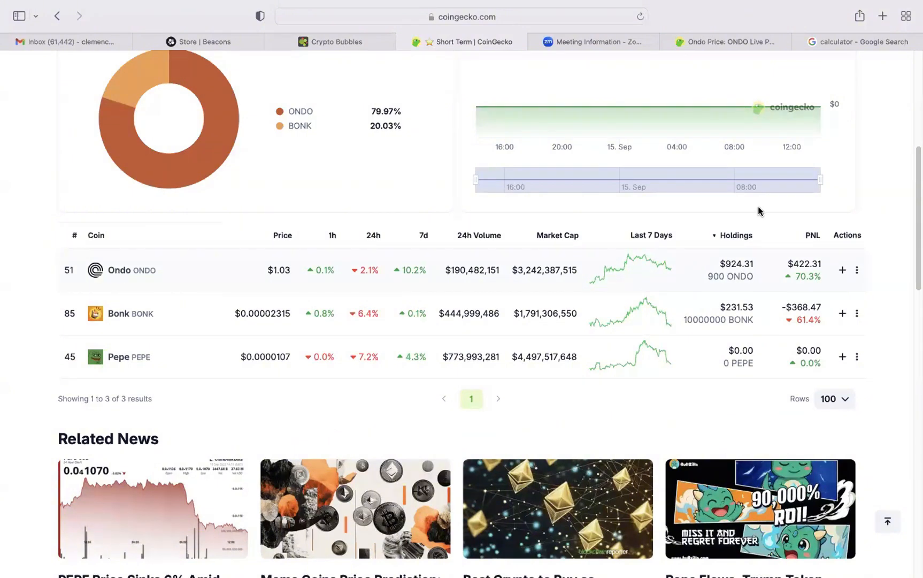
pyautogui.click(116, 270)
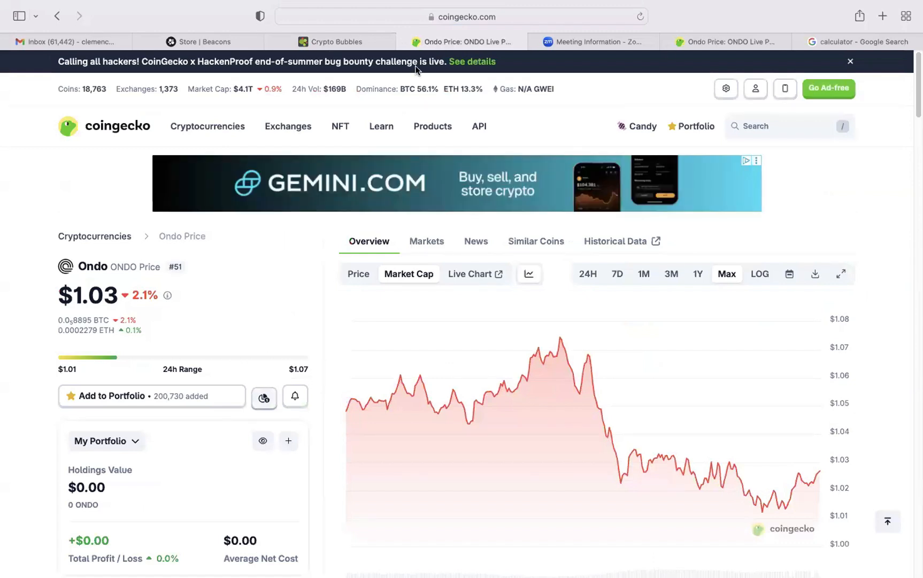
pyautogui.moveTo(708, 128)
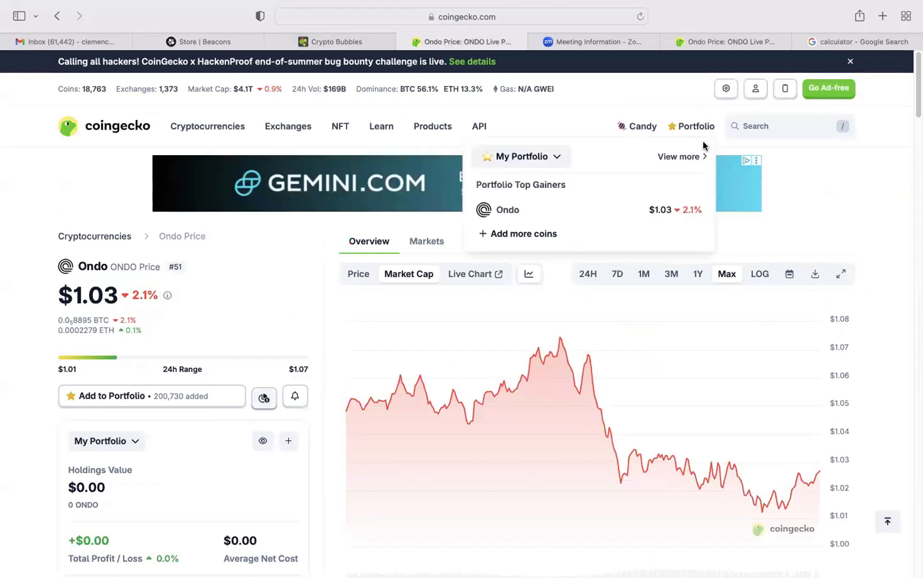
pyautogui.click(698, 154)
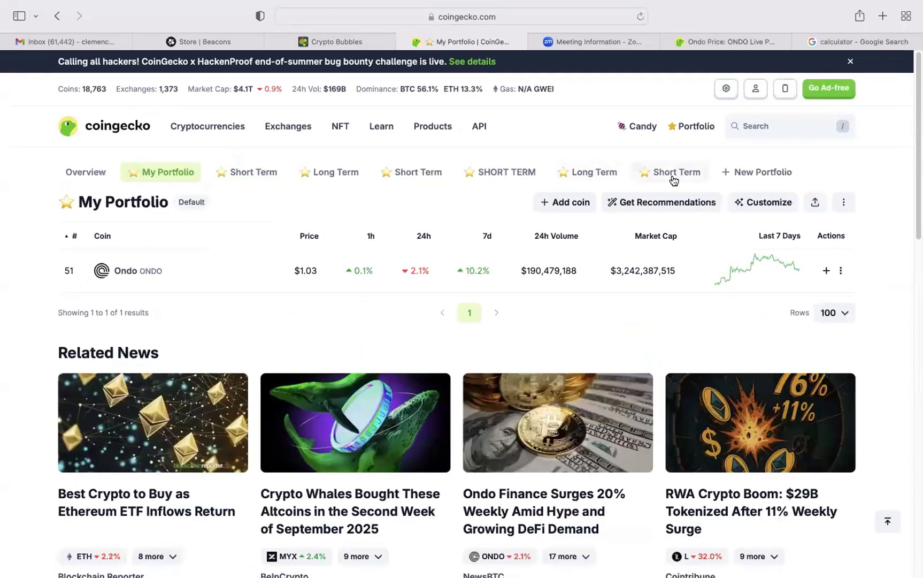
pyautogui.click(674, 172)
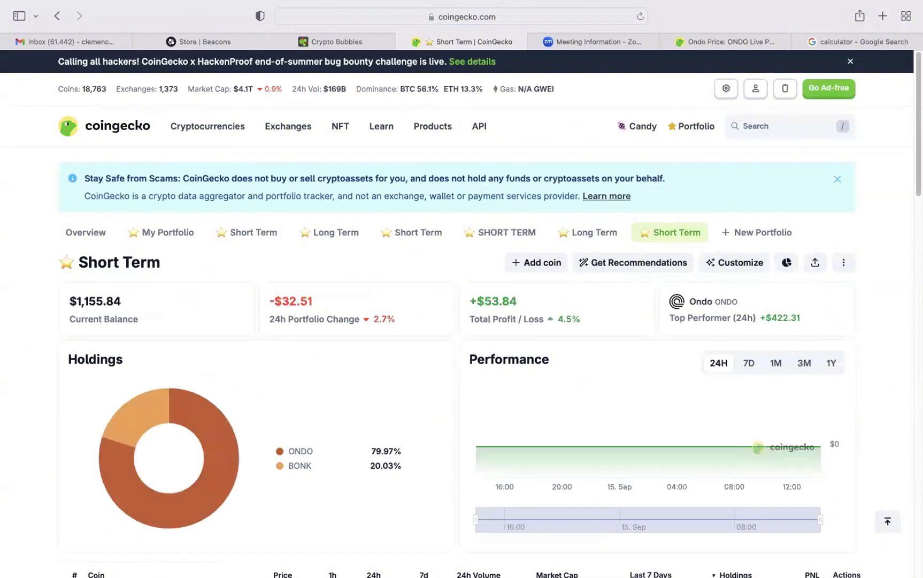
# Open Ondo's transaction overview from its Short Term holdings, and open the sell transaction for editing and save it.
pyautogui.scroll(-6, 594, 222)
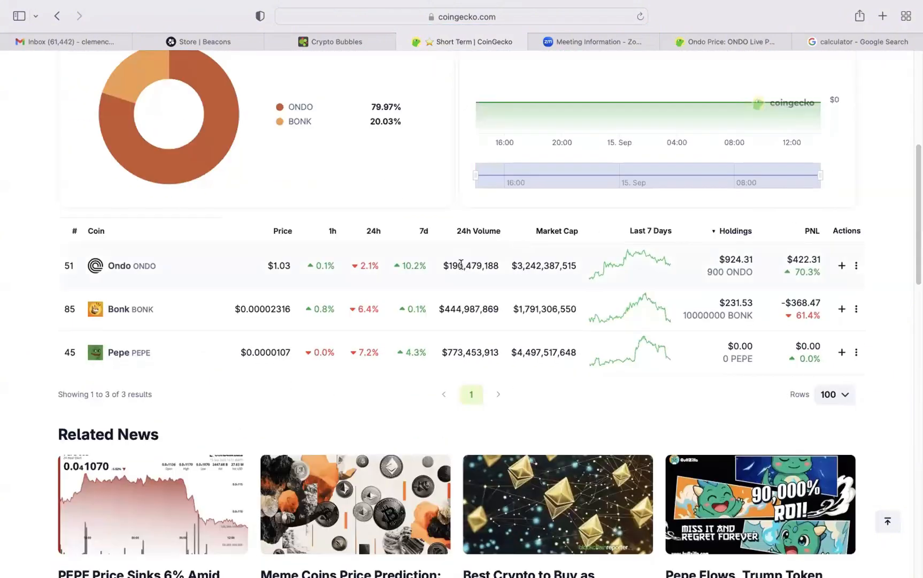
pyautogui.click(731, 262)
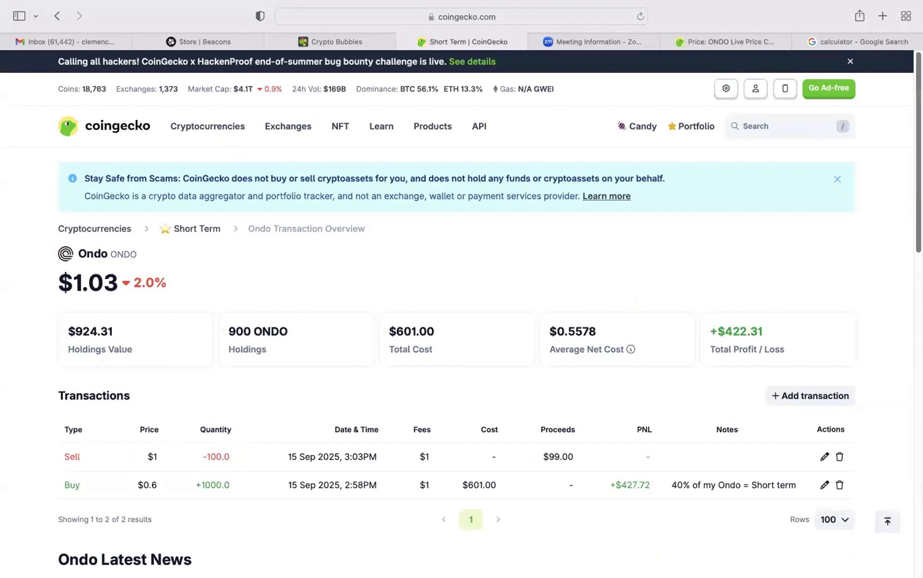
pyautogui.scroll(-3, 462, 321)
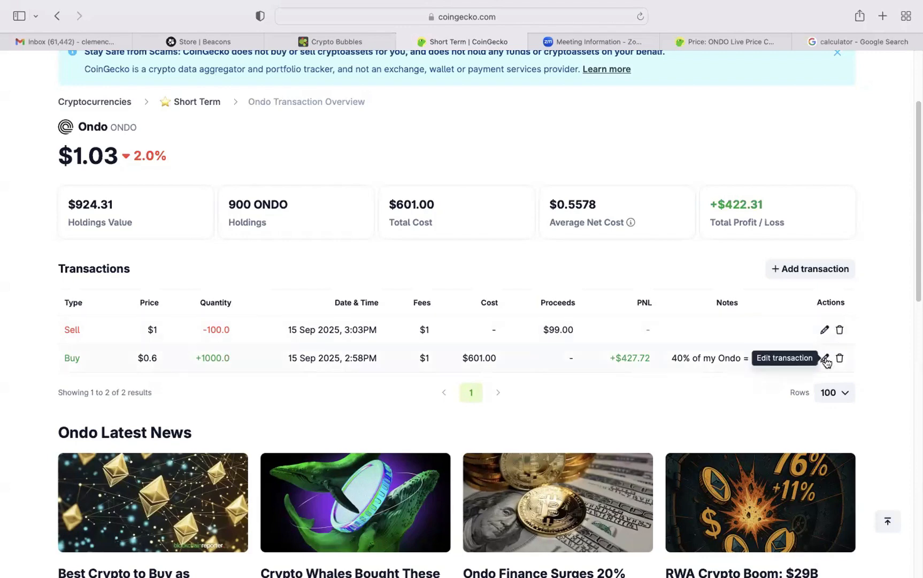
pyautogui.click(824, 330)
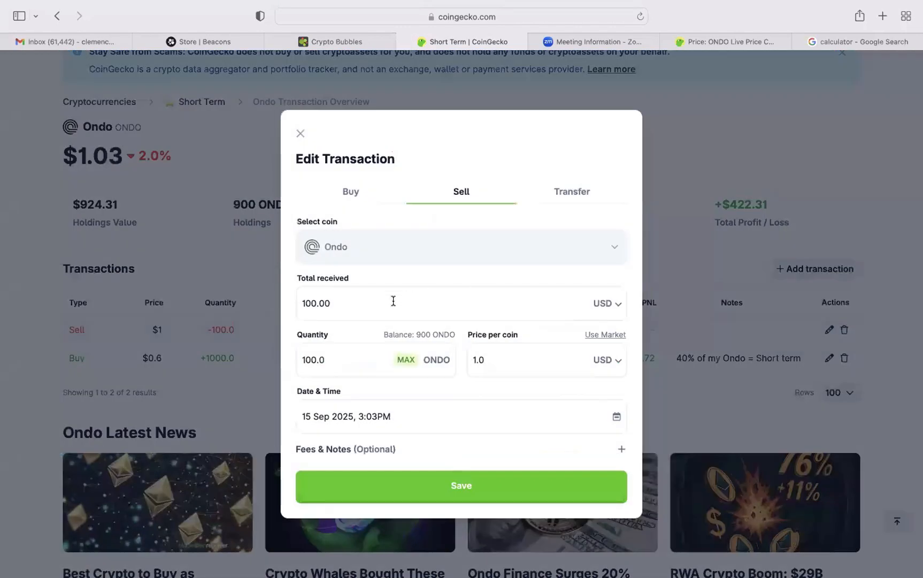
pyautogui.click(449, 487)
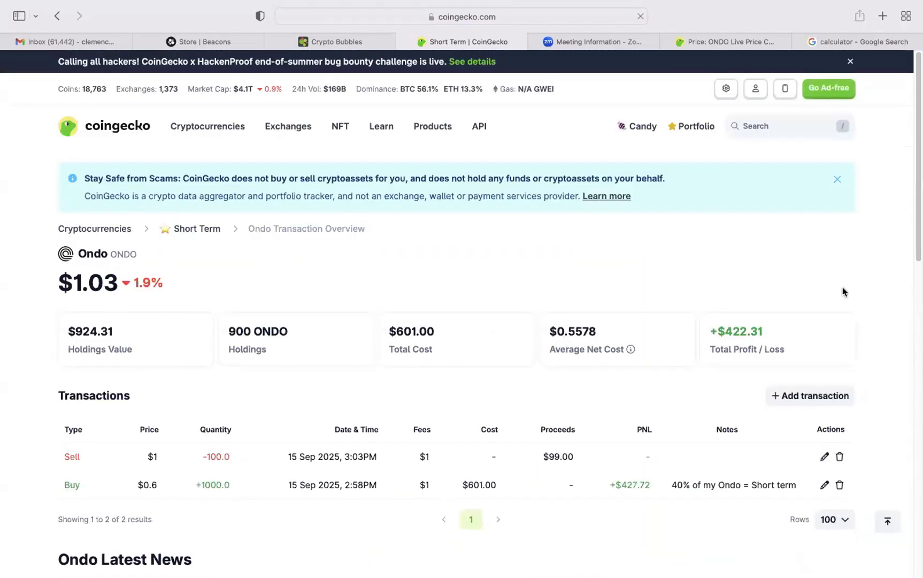
# Remove both the buy and the sell transaction from Ondo's transaction overview, confirming each removal.
pyautogui.scroll(-3, 836, 303)
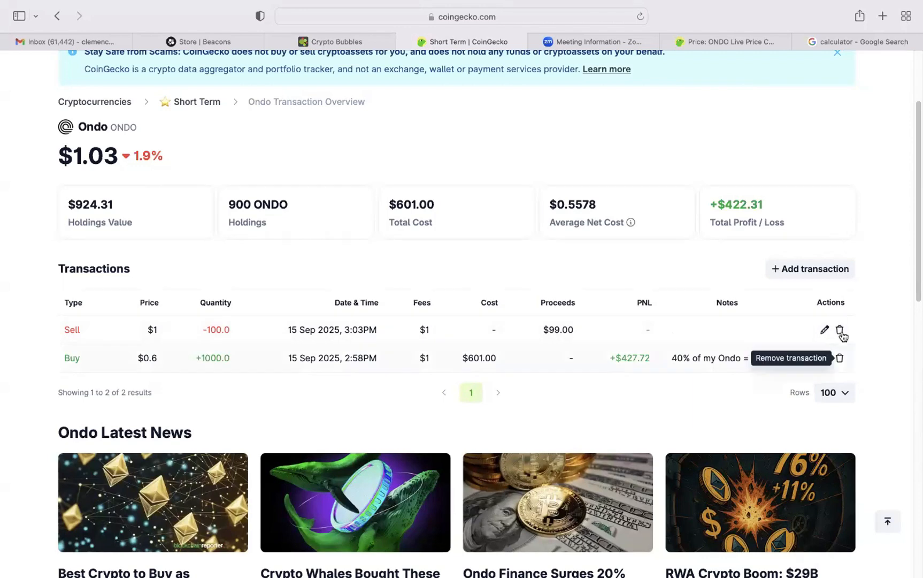
pyautogui.click(841, 359)
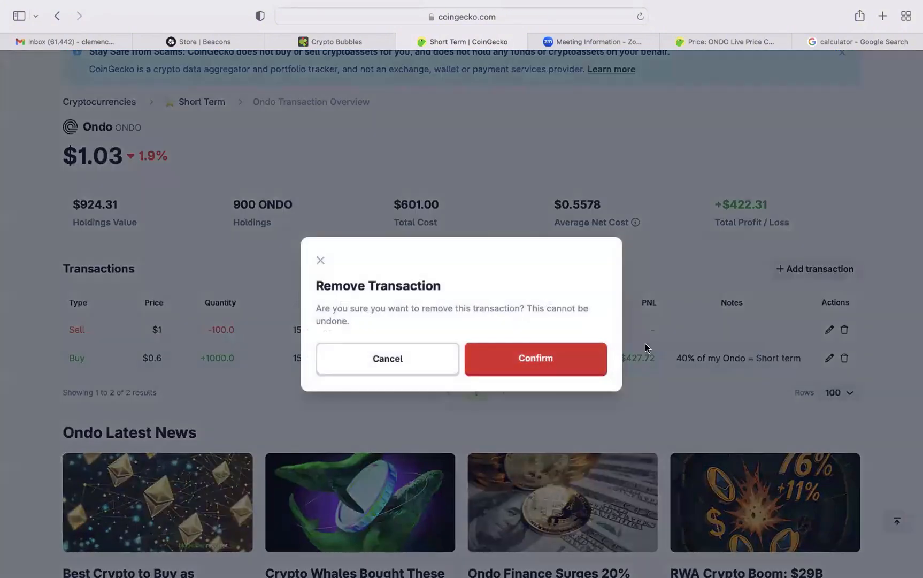
pyautogui.click(853, 329)
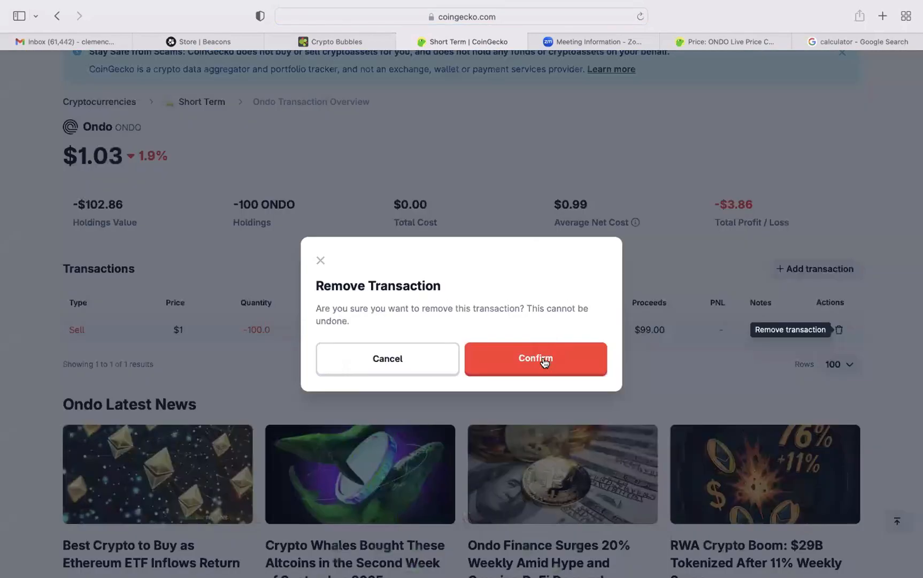
pyautogui.click(544, 360)
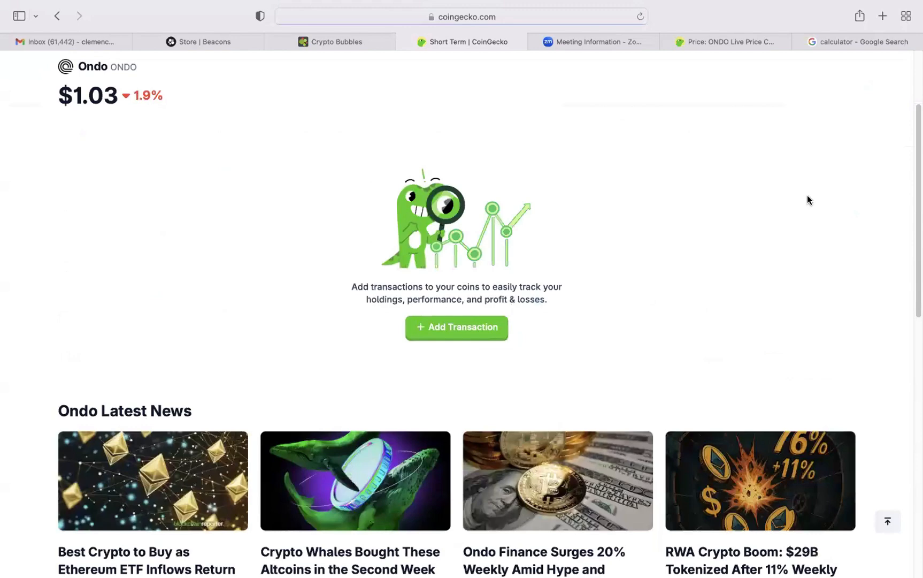
# Return to the Short Term portfolio through the portfolio overview and check its coin list.
pyautogui.scroll(3, 469, 110)
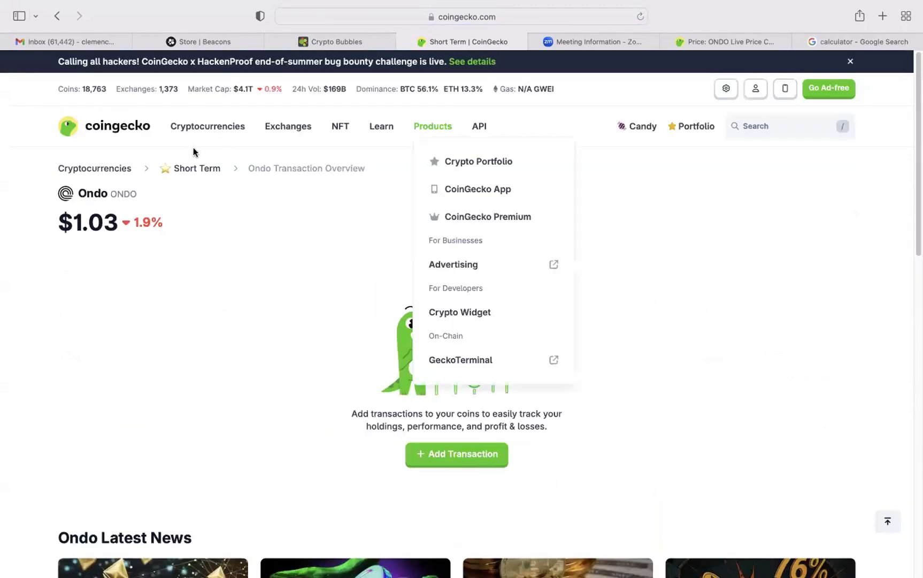
pyautogui.moveTo(775, 95)
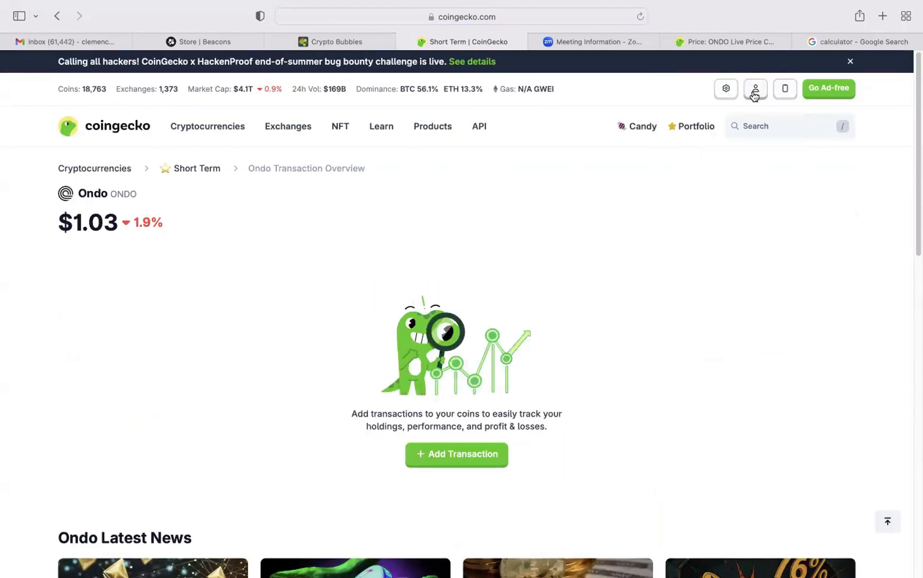
pyautogui.moveTo(701, 130)
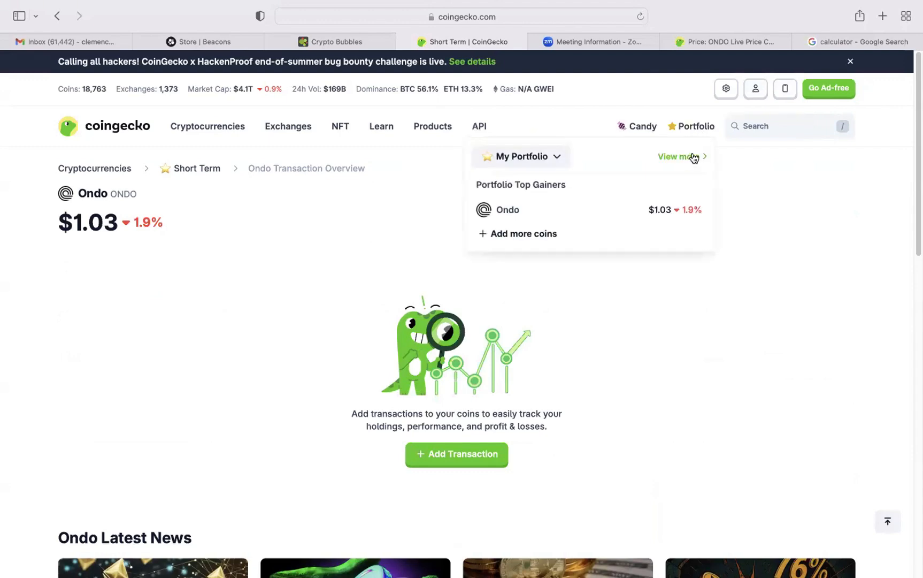
pyautogui.click(693, 157)
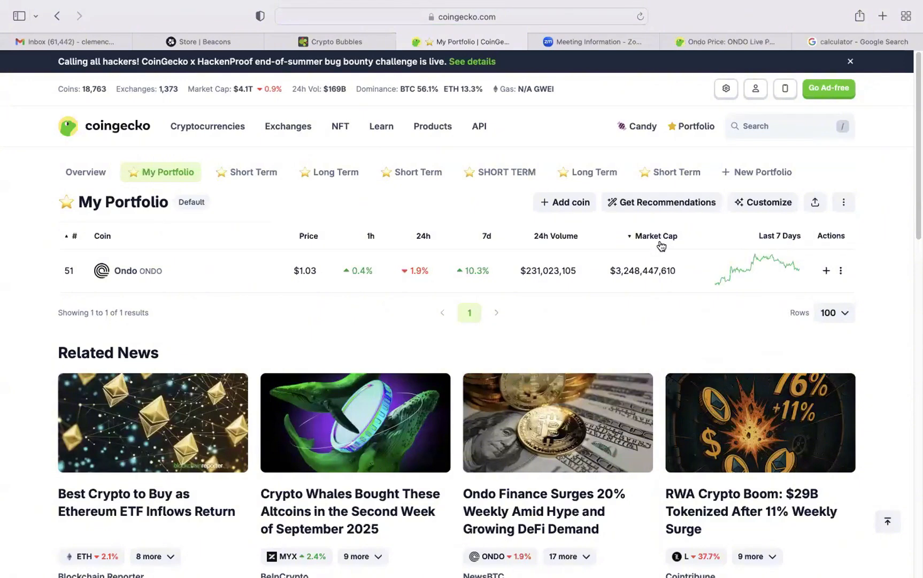
pyautogui.click(676, 172)
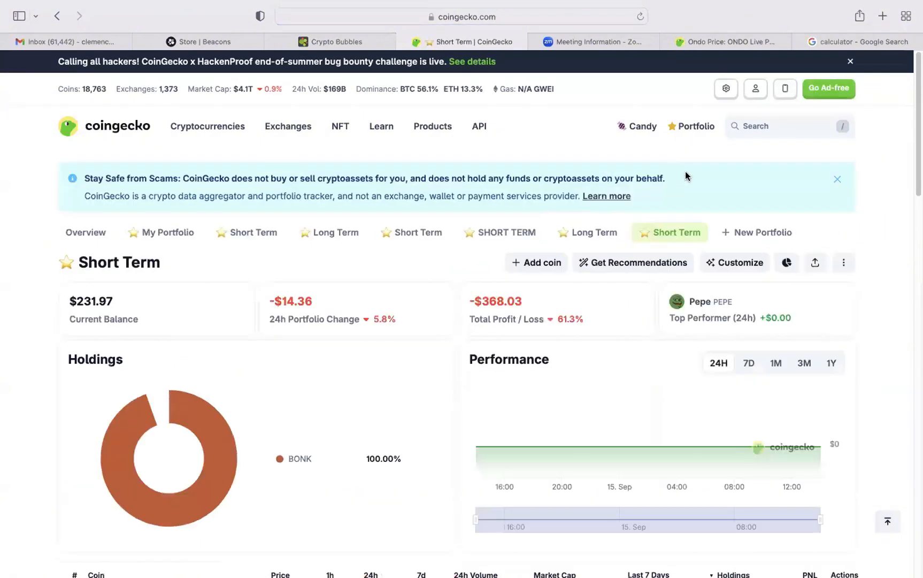
pyautogui.scroll(-5, 687, 177)
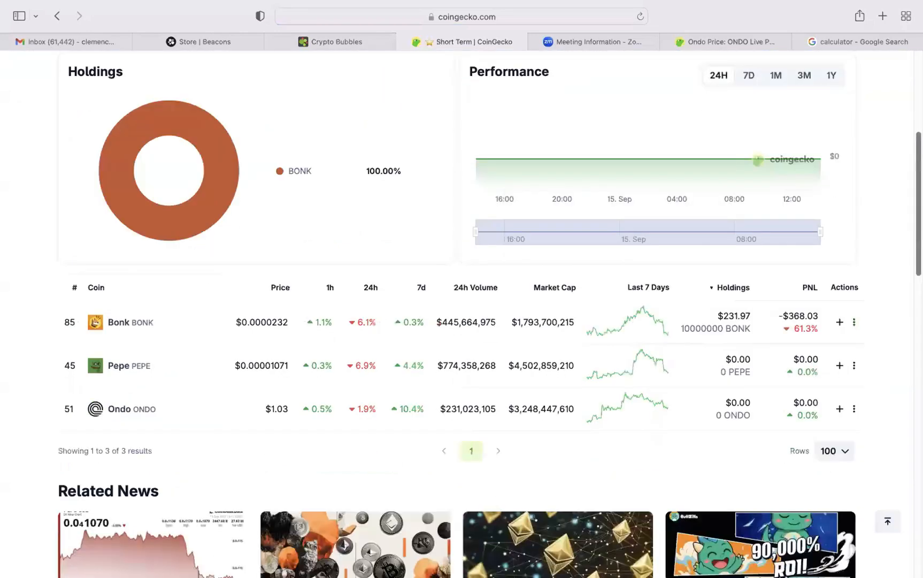
pyautogui.scroll(-1, 715, 261)
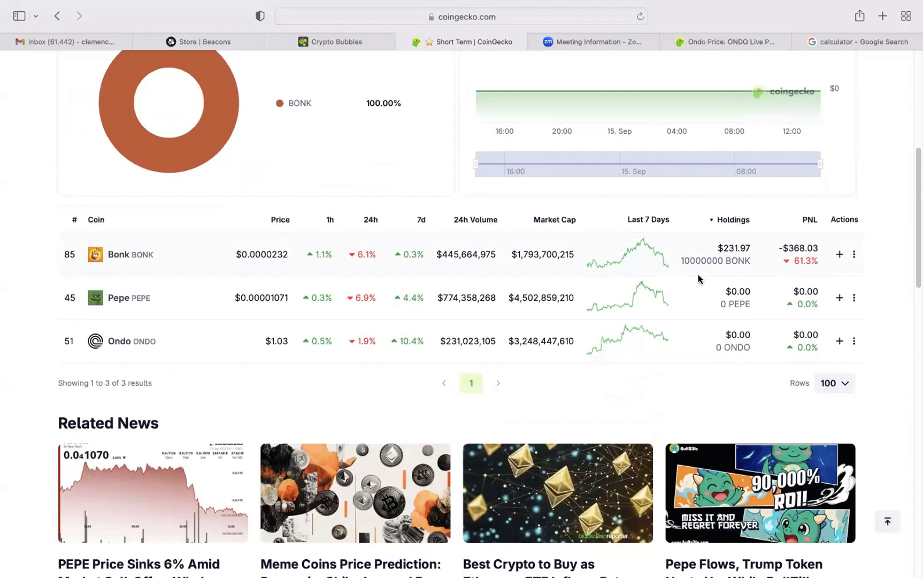
# Open Bonk's transaction overview from its Short Term holdings and remove its buy transaction.
pyautogui.click(118, 261)
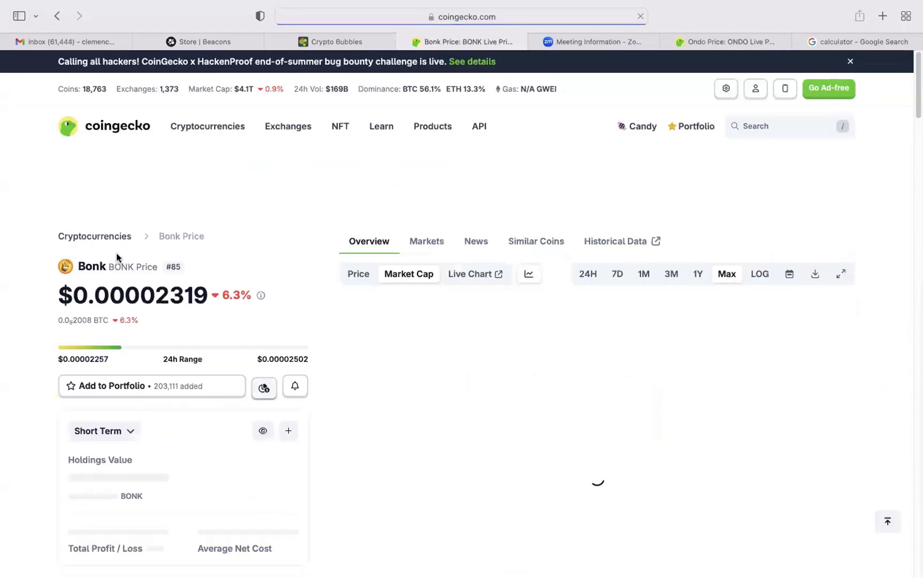
pyautogui.click(57, 16)
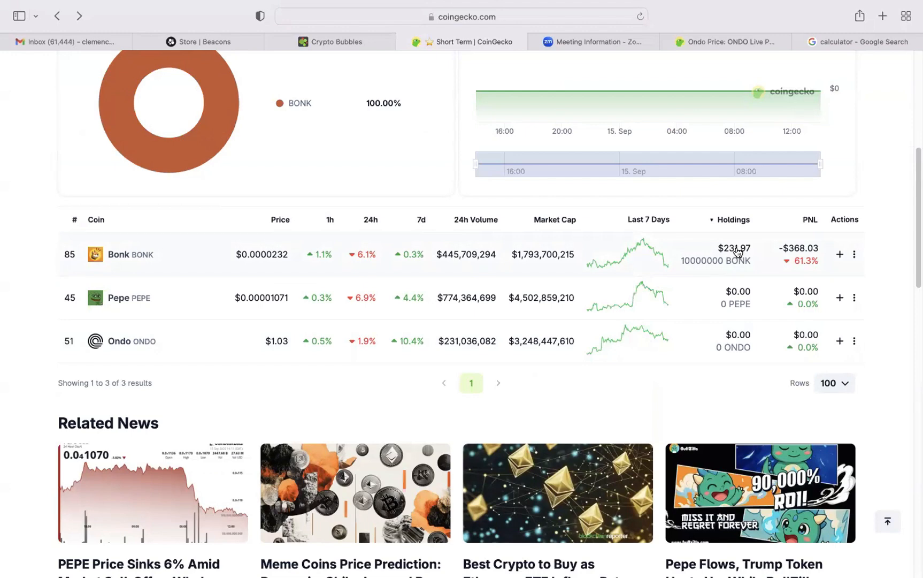
pyautogui.click(737, 251)
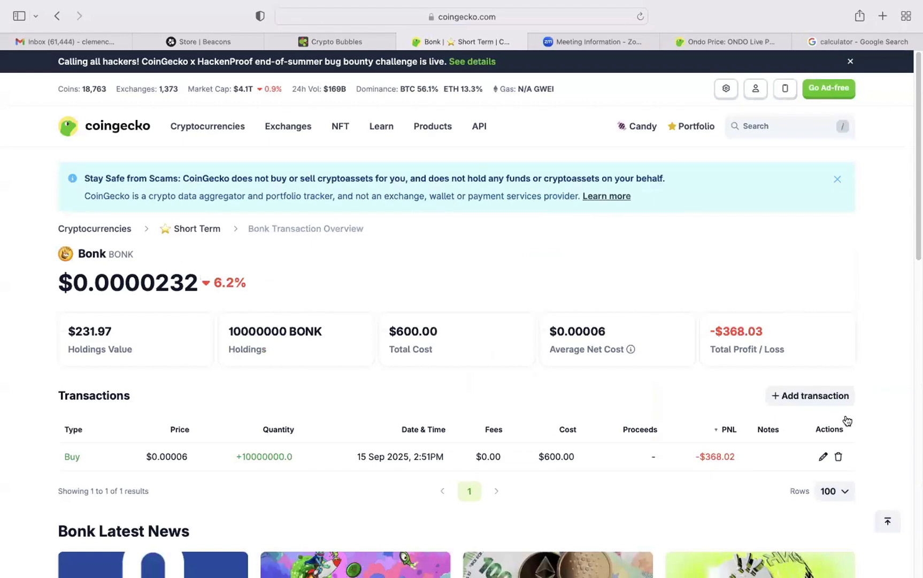
pyautogui.click(837, 458)
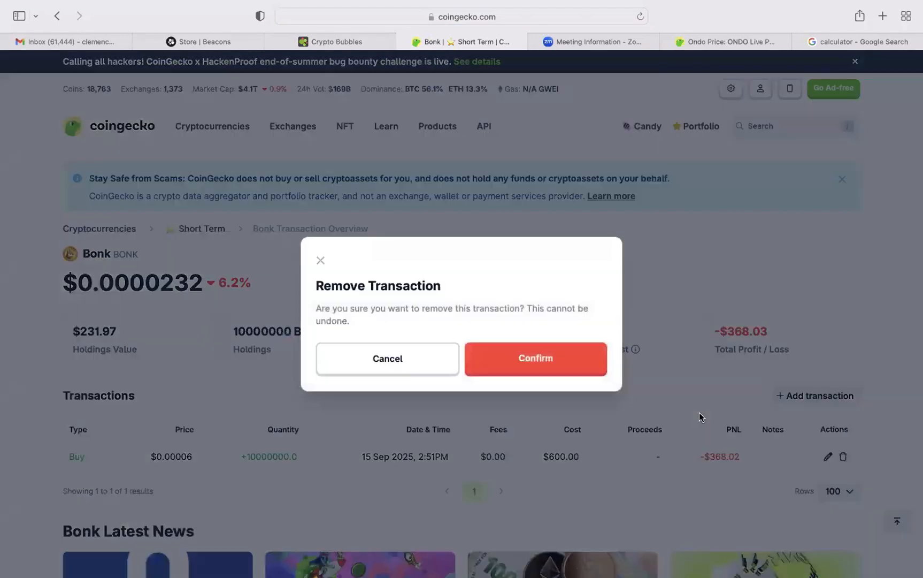
pyautogui.click(568, 357)
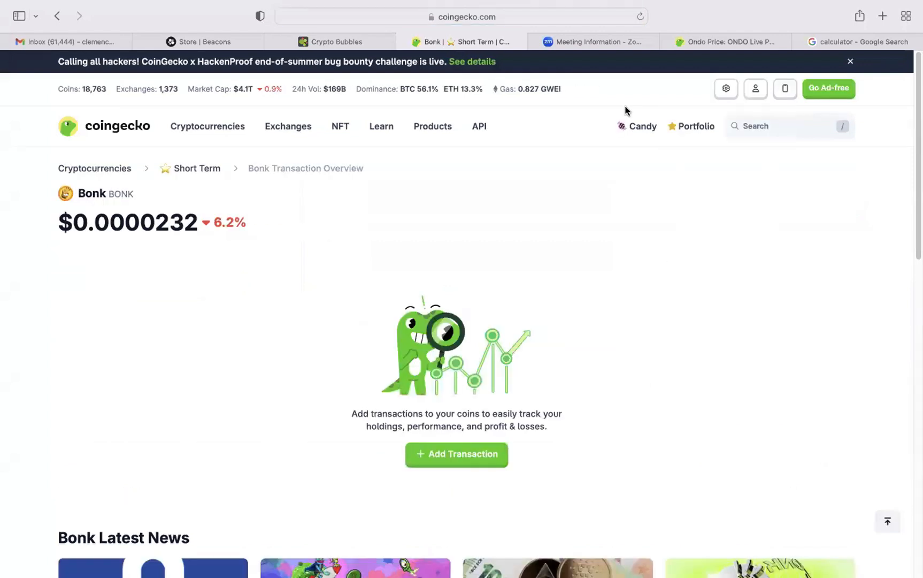
# Go back to the portfolio overview and open the Long Term portfolio.
pyautogui.moveTo(706, 131)
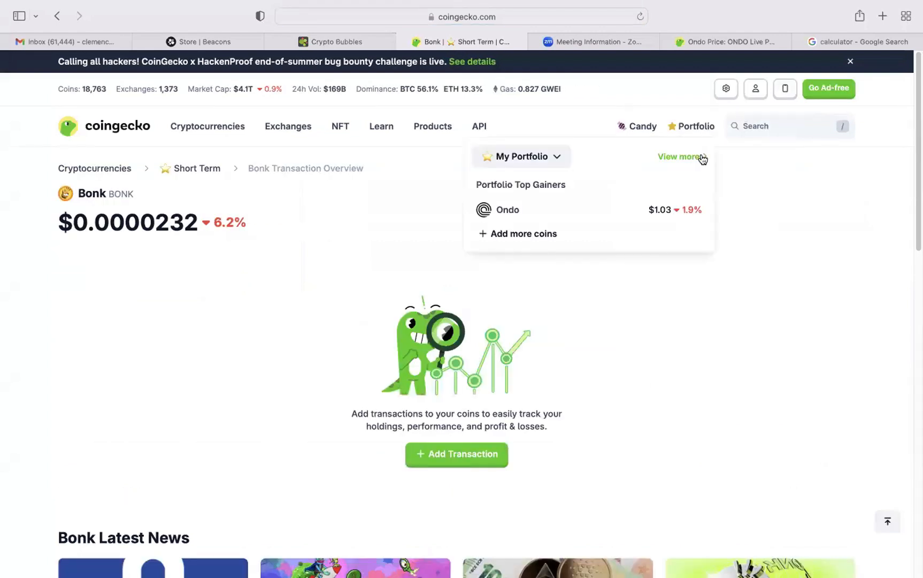
pyautogui.click(702, 156)
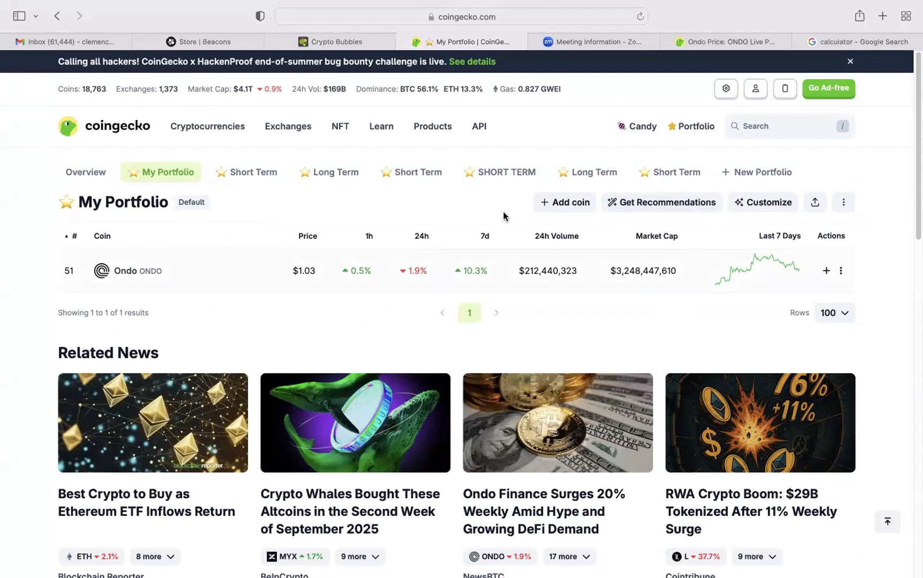
pyautogui.click(584, 173)
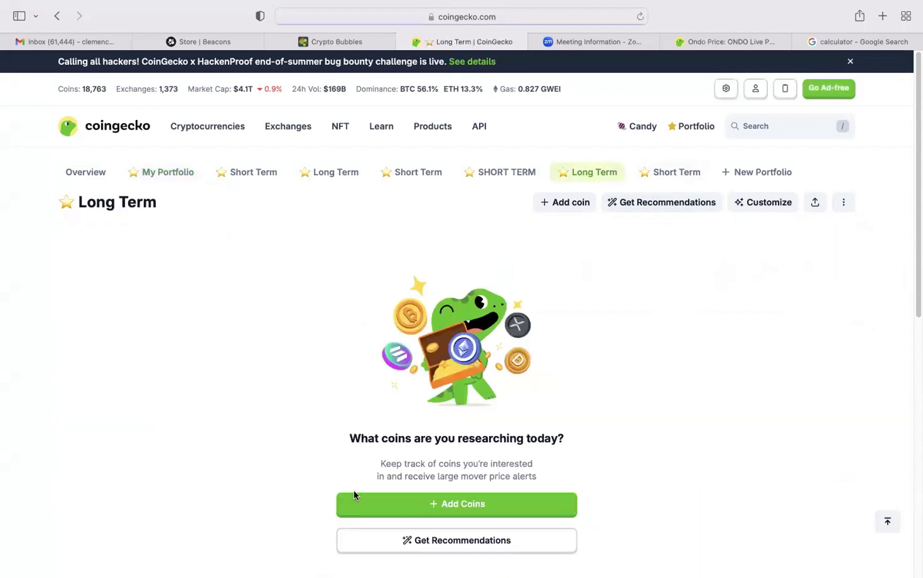